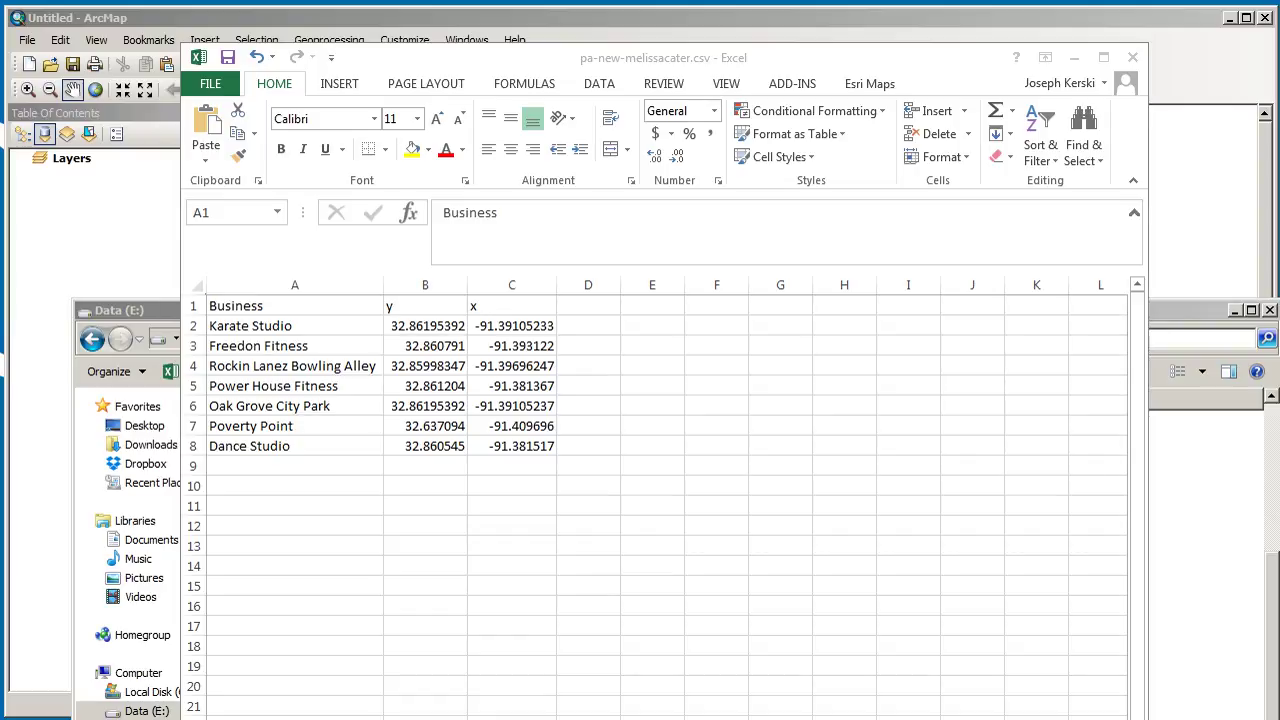
Close the CSV spreadsheet without saving changes and minimize the Data (E:) folder window to return to ArcMap
left_click(1132, 57)
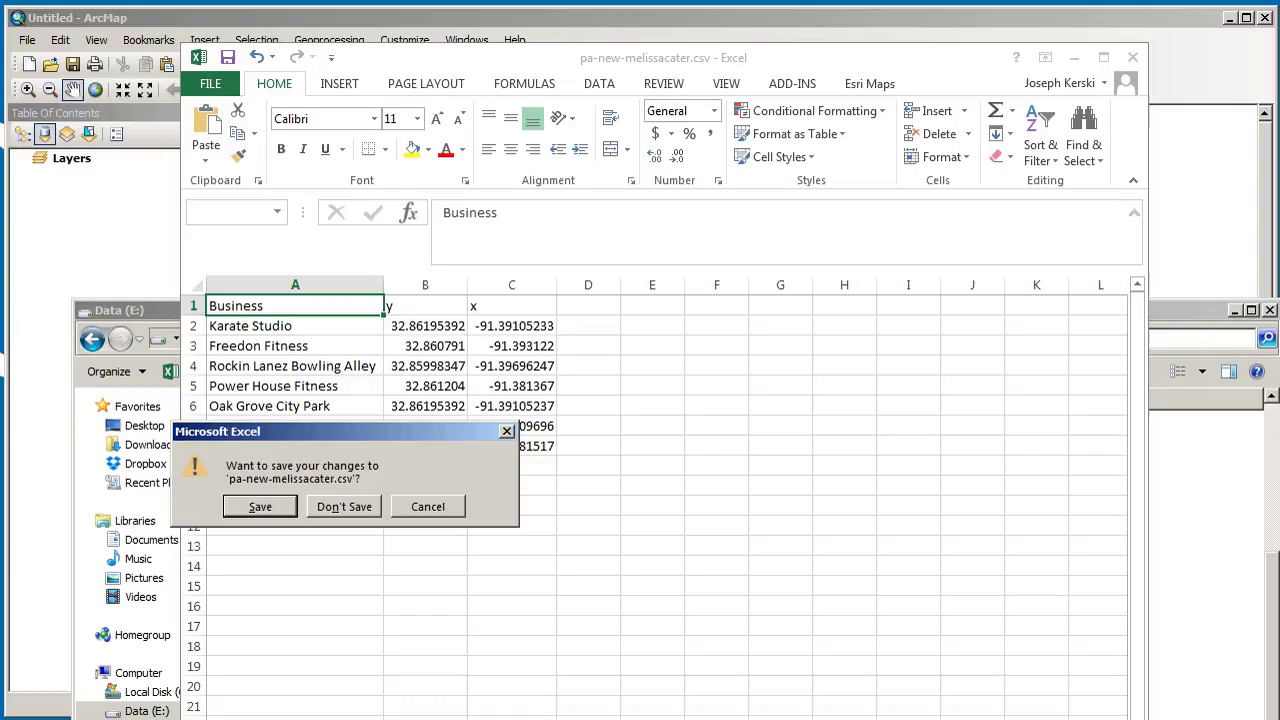
left_click(348, 506)
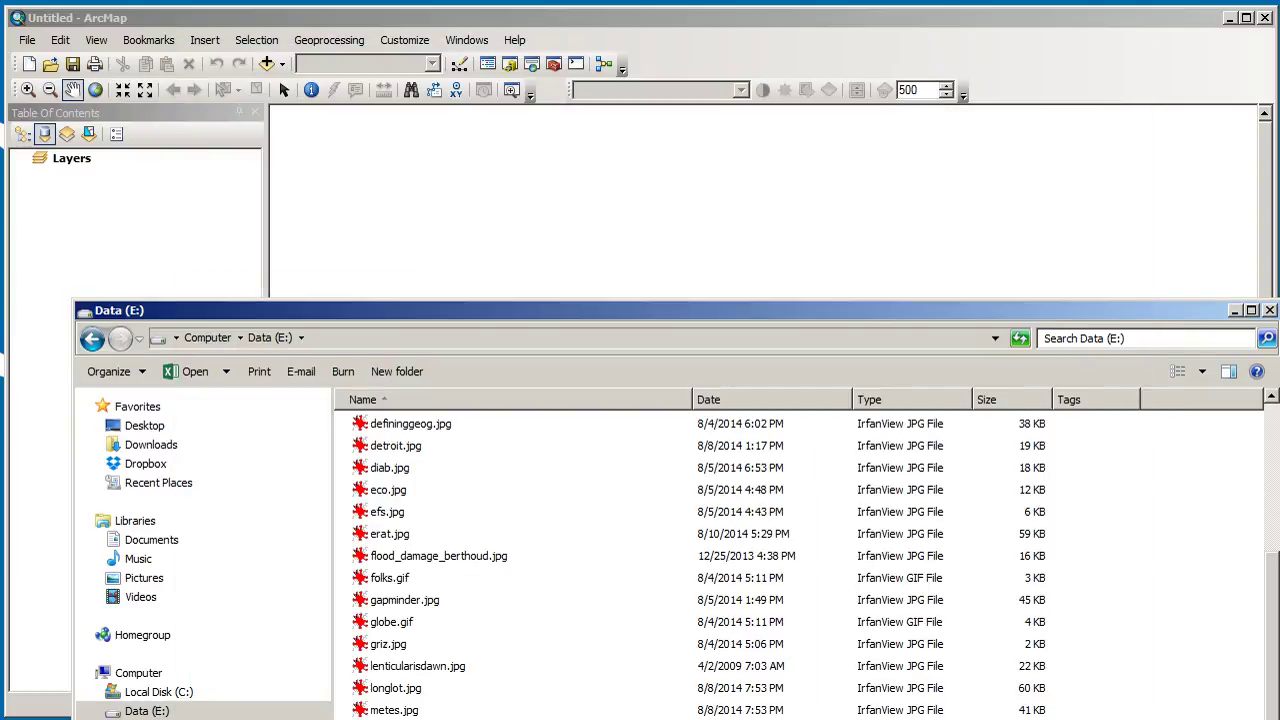
left_click(1234, 310)
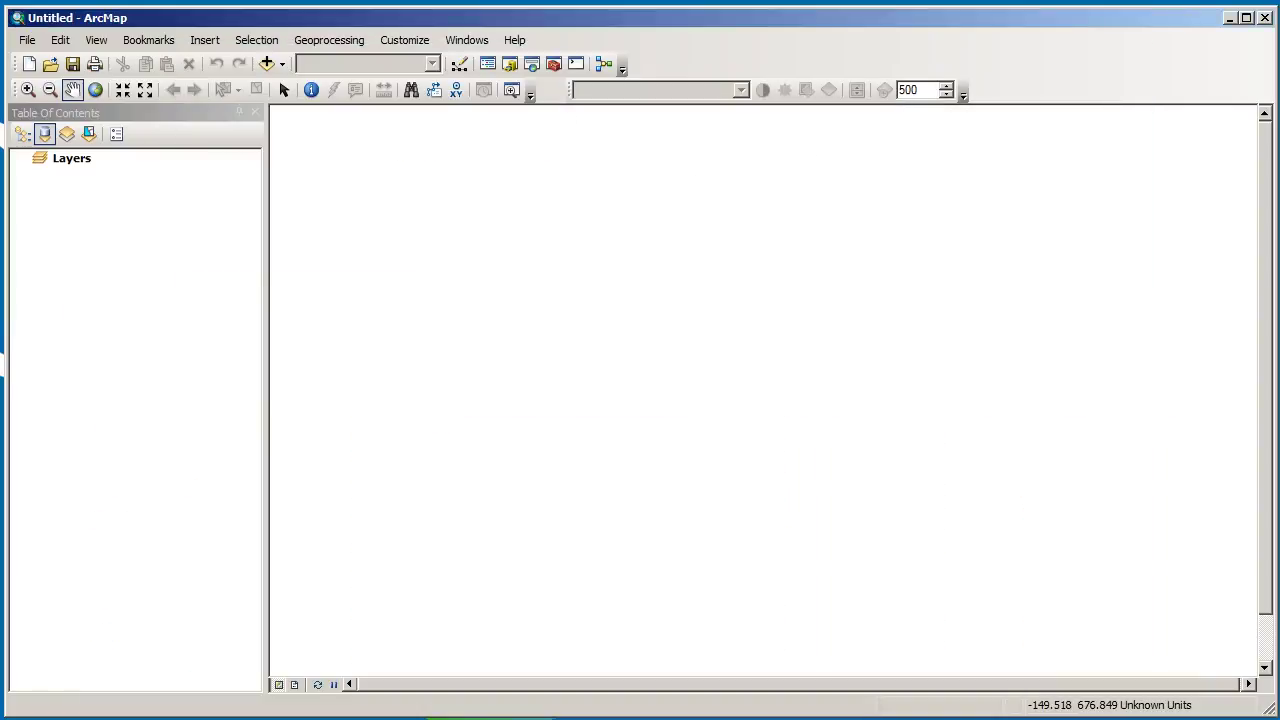
Add the CSV table whose name starts with "pa-new" from e:\ to the map document
left_click(282, 64)
left_click(312, 86)
scroll(640, 342, "right", 2)
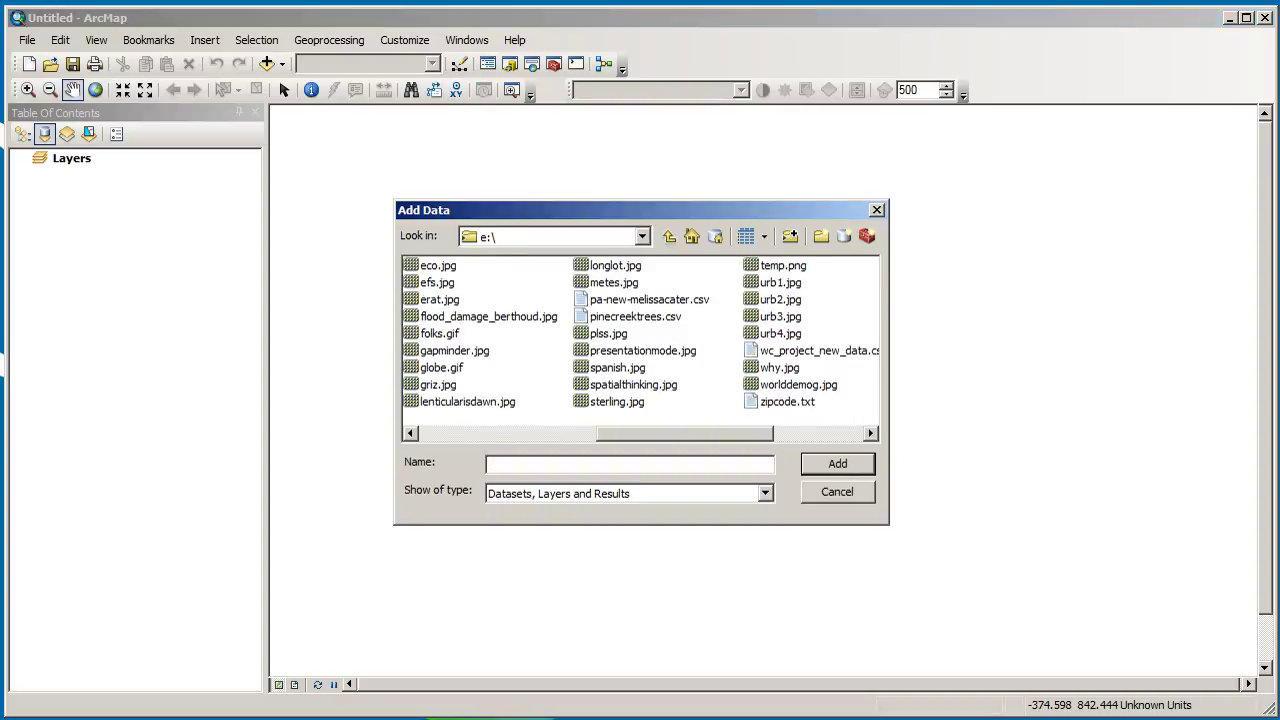
double_click(649, 299)
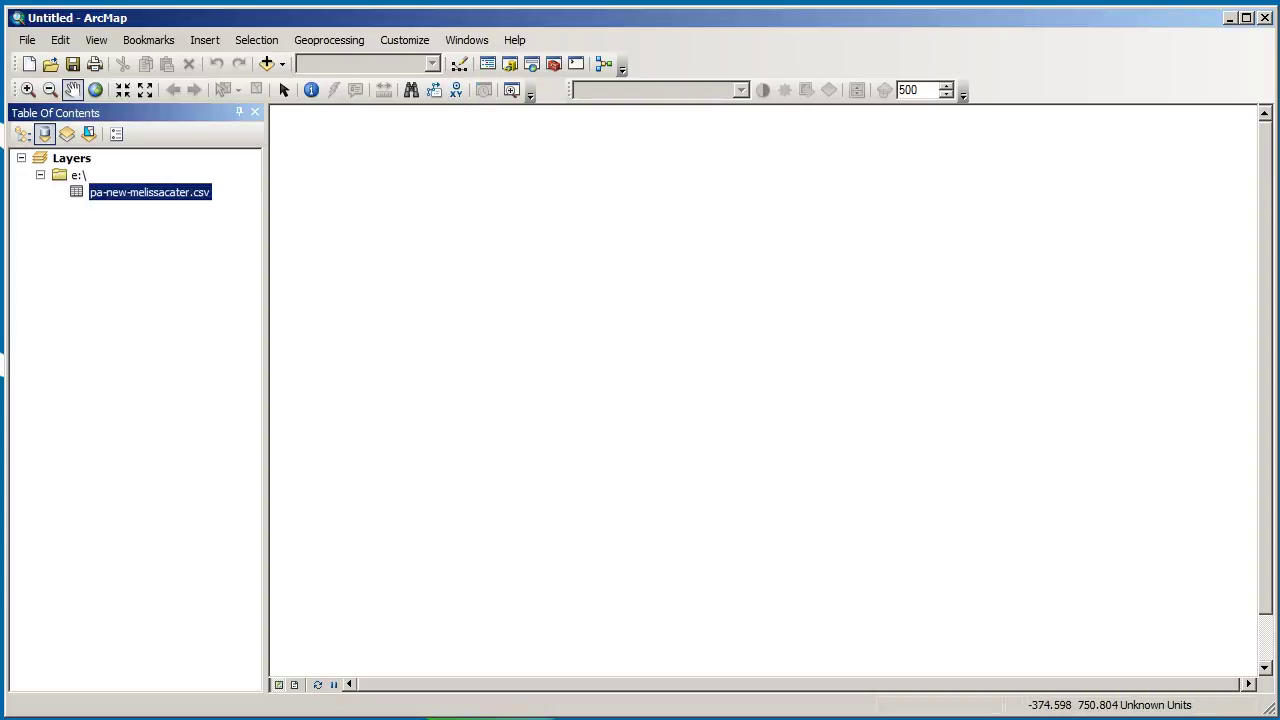
View the added table's Business, y and x columns, and close the table
right_click(165, 192)
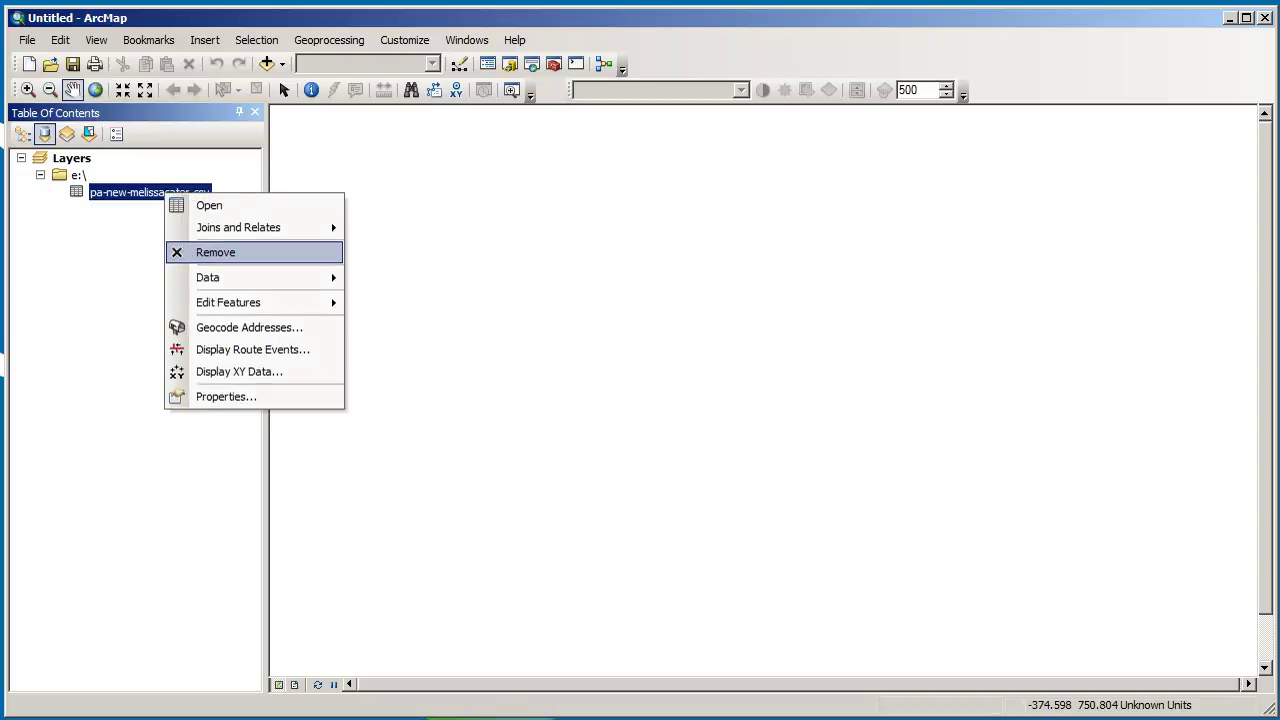
left_click(200, 205)
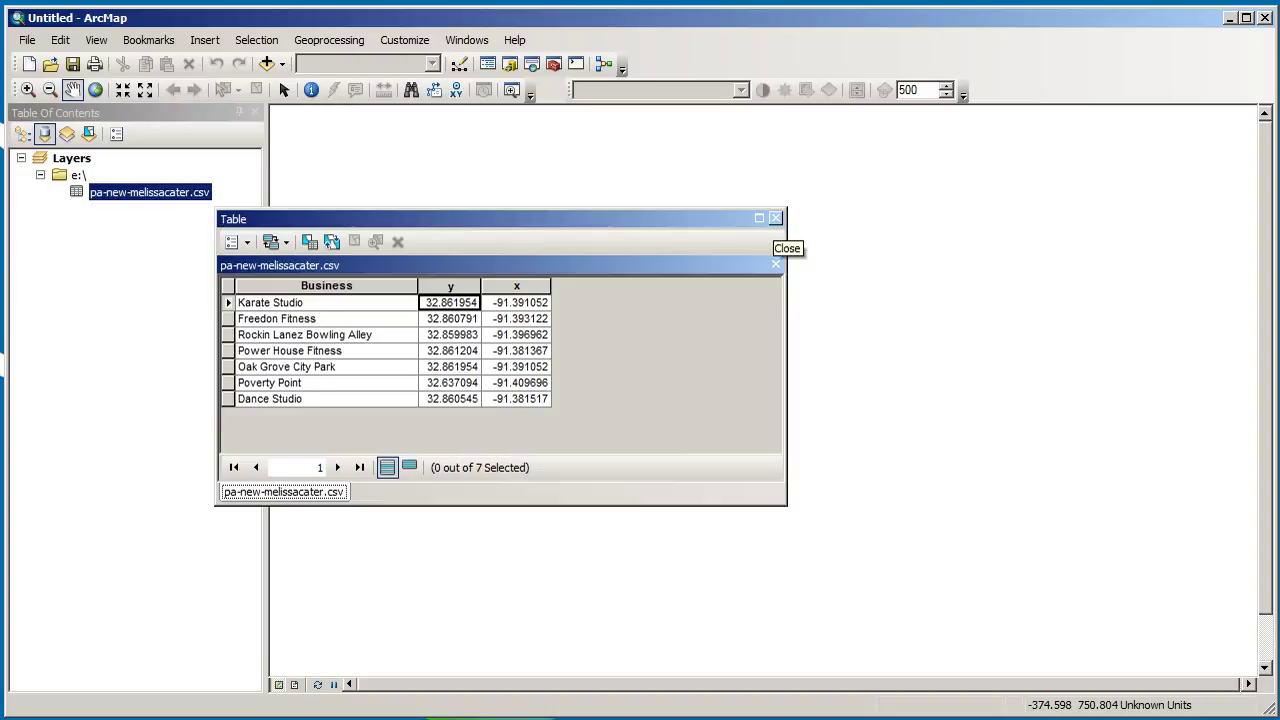
left_click(775, 218)
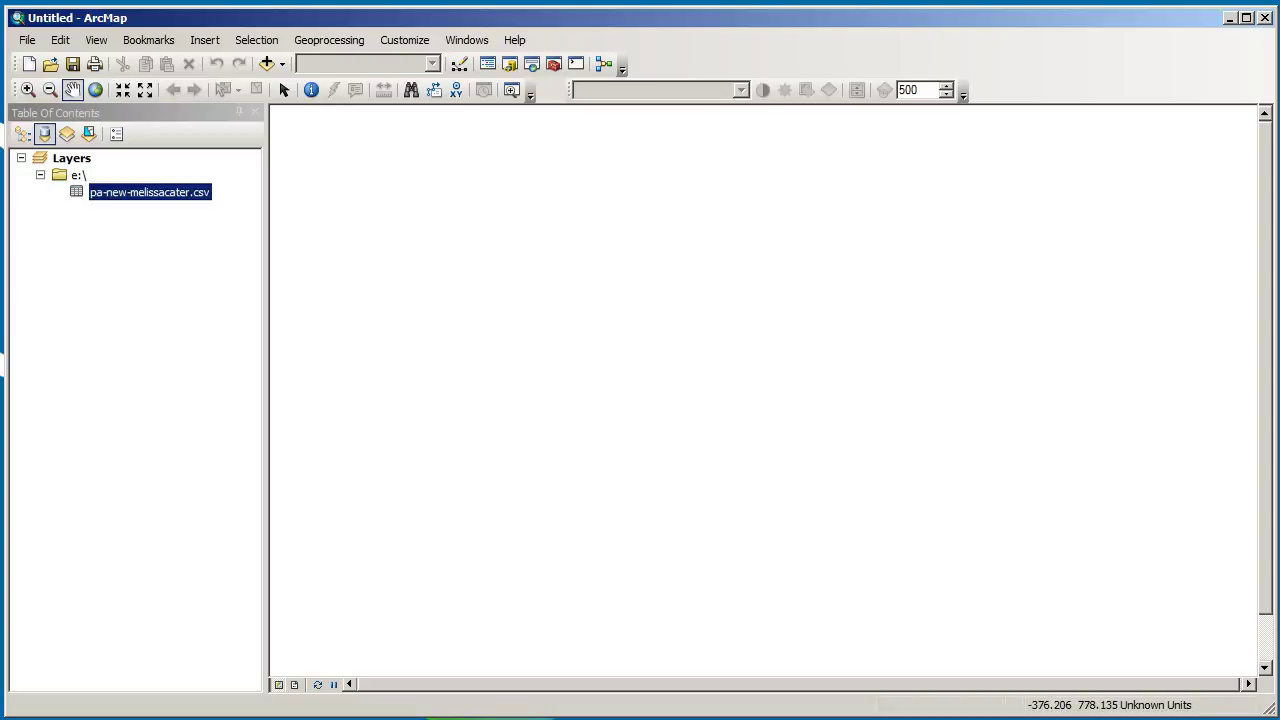
Set up Display XY Data for the CSV table, assigning the World geographic coordinate system WGS 1984 to the input coordinates
right_click(193, 191)
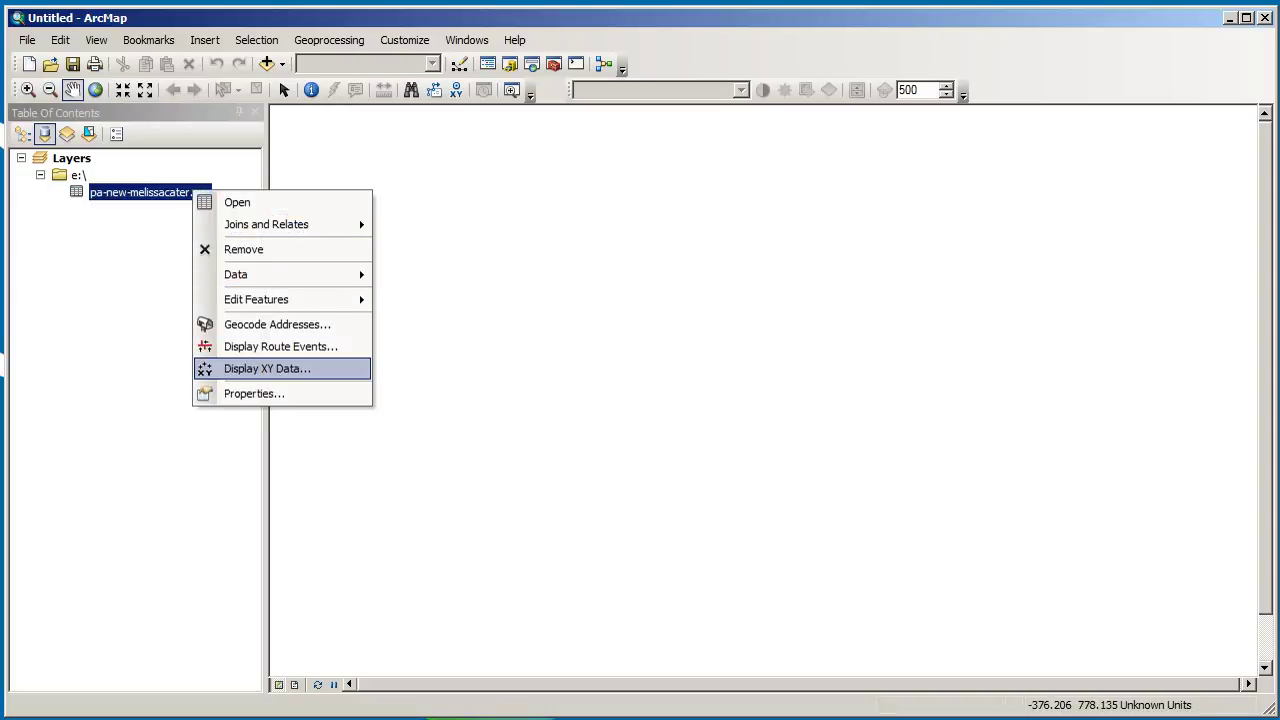
left_click(267, 368)
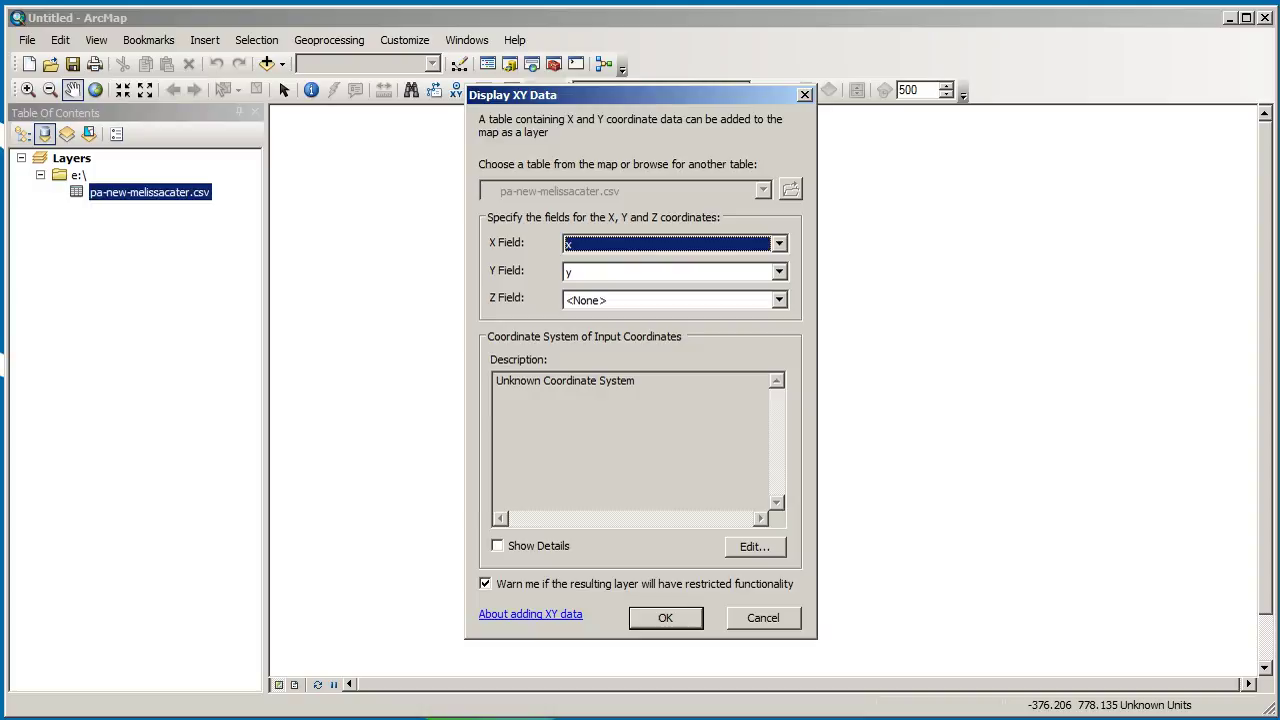
left_click_drag(636, 382, 498, 390)
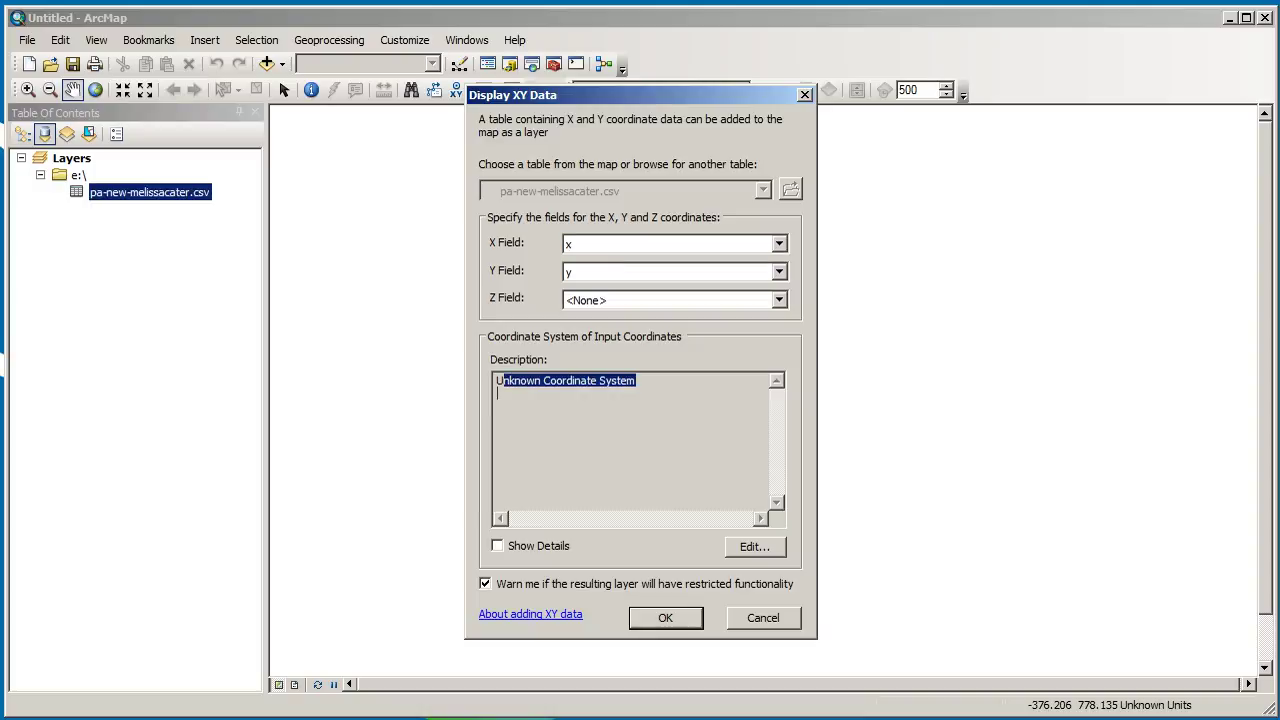
left_click(754, 546)
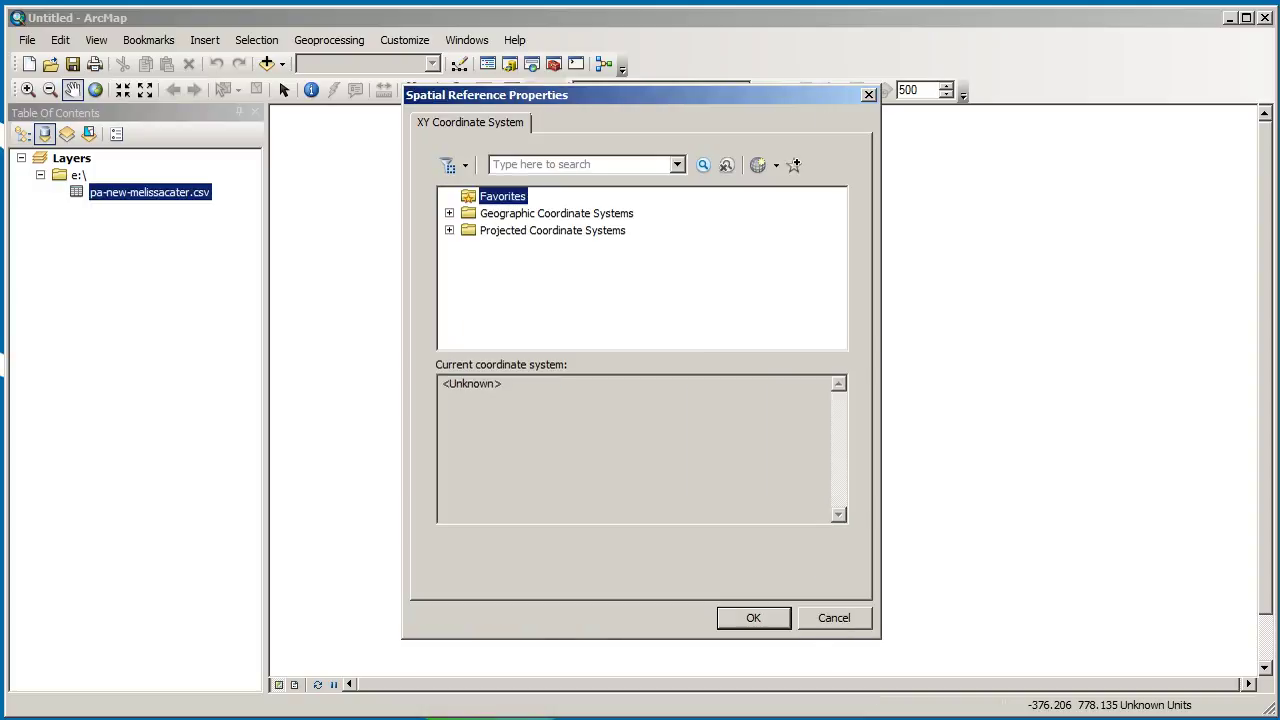
left_click(556, 213)
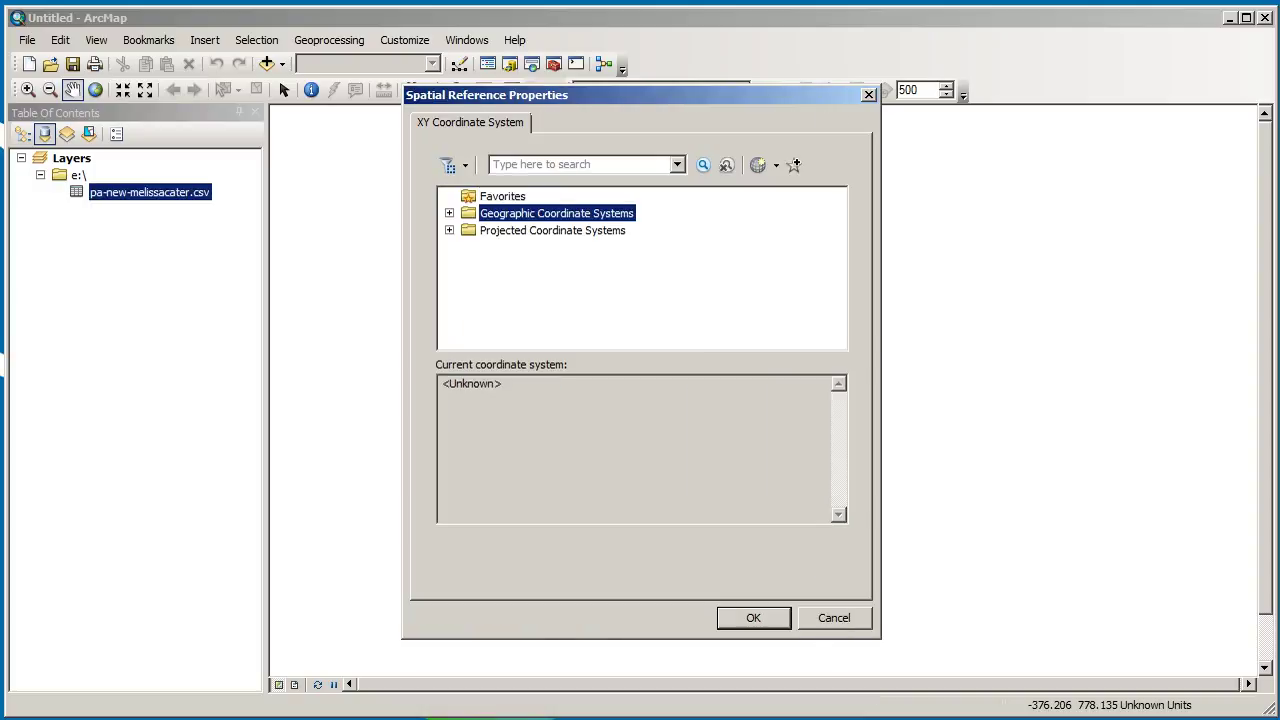
double_click(556, 213)
scroll(640, 268, "down", 2)
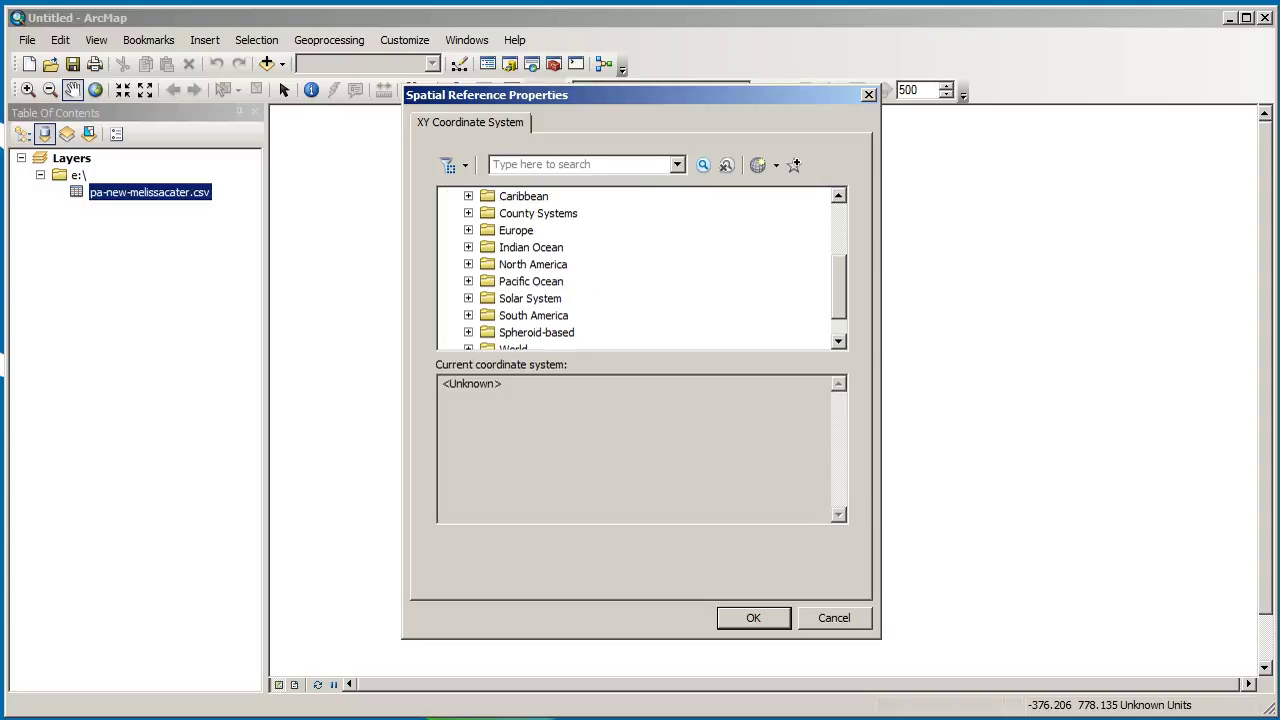
scroll(640, 268, "down", 1)
double_click(513, 315)
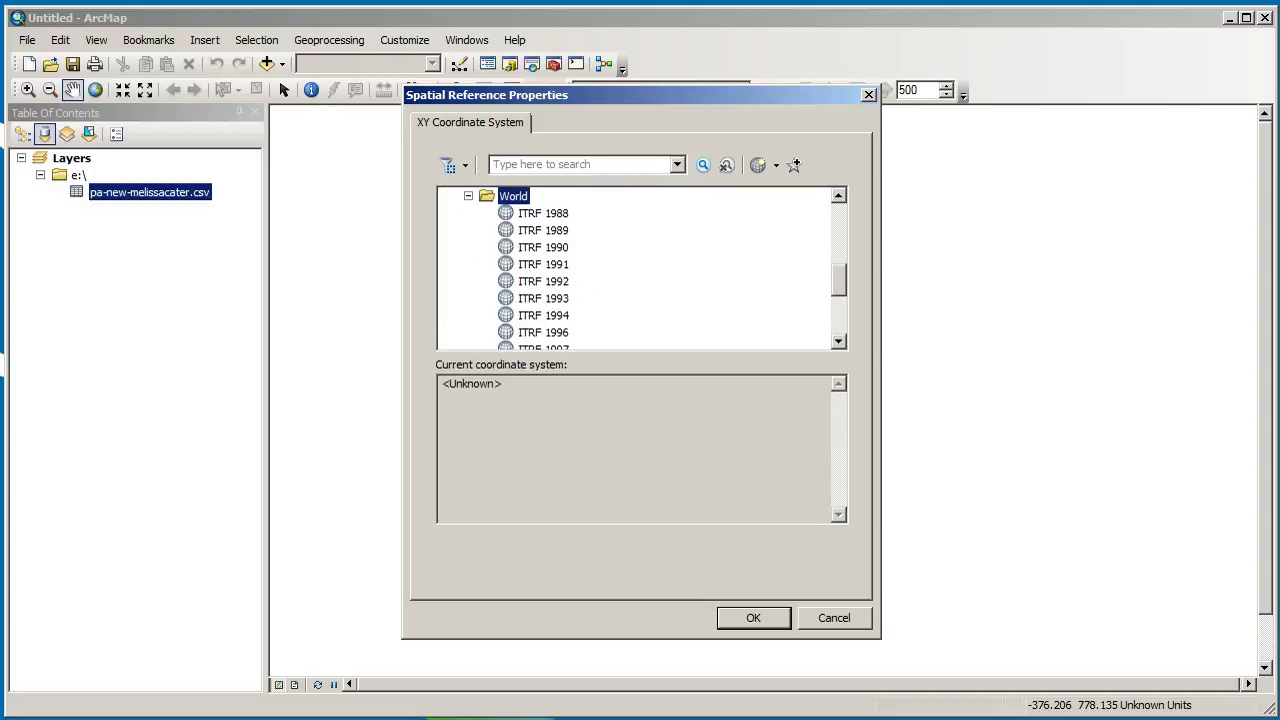
scroll(637, 268, "down", 3)
double_click(543, 332)
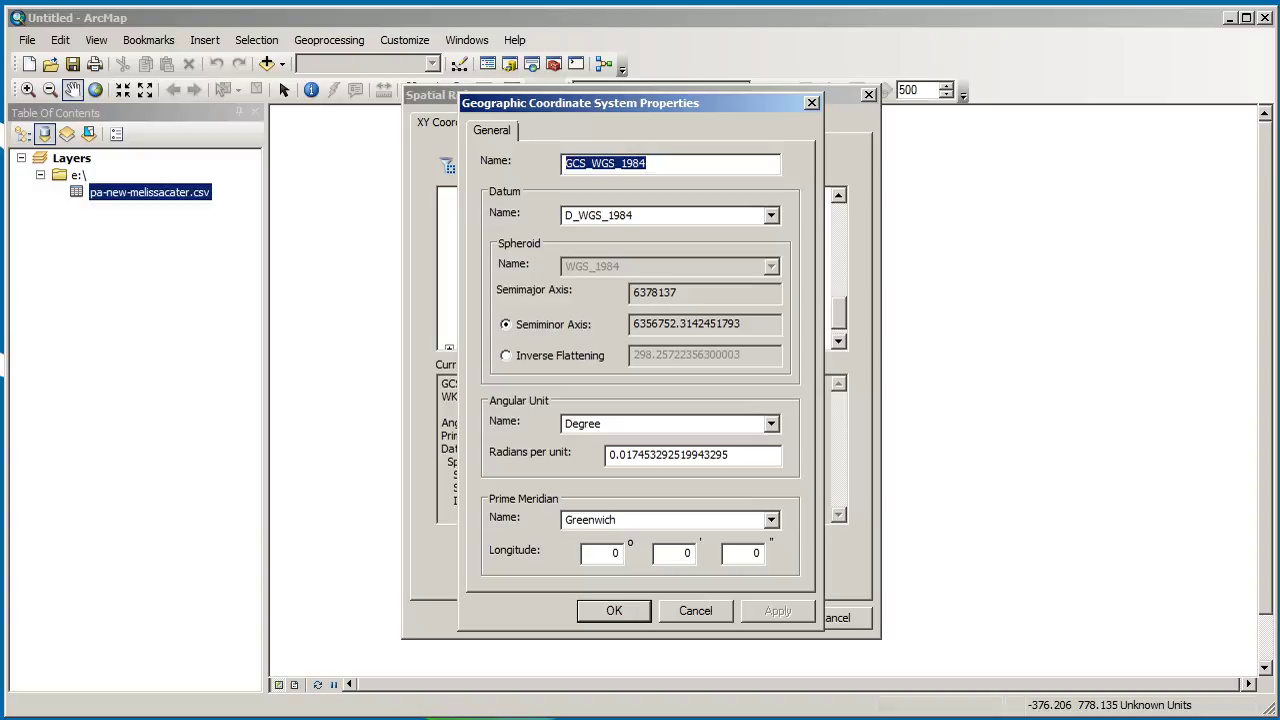
key("Return")
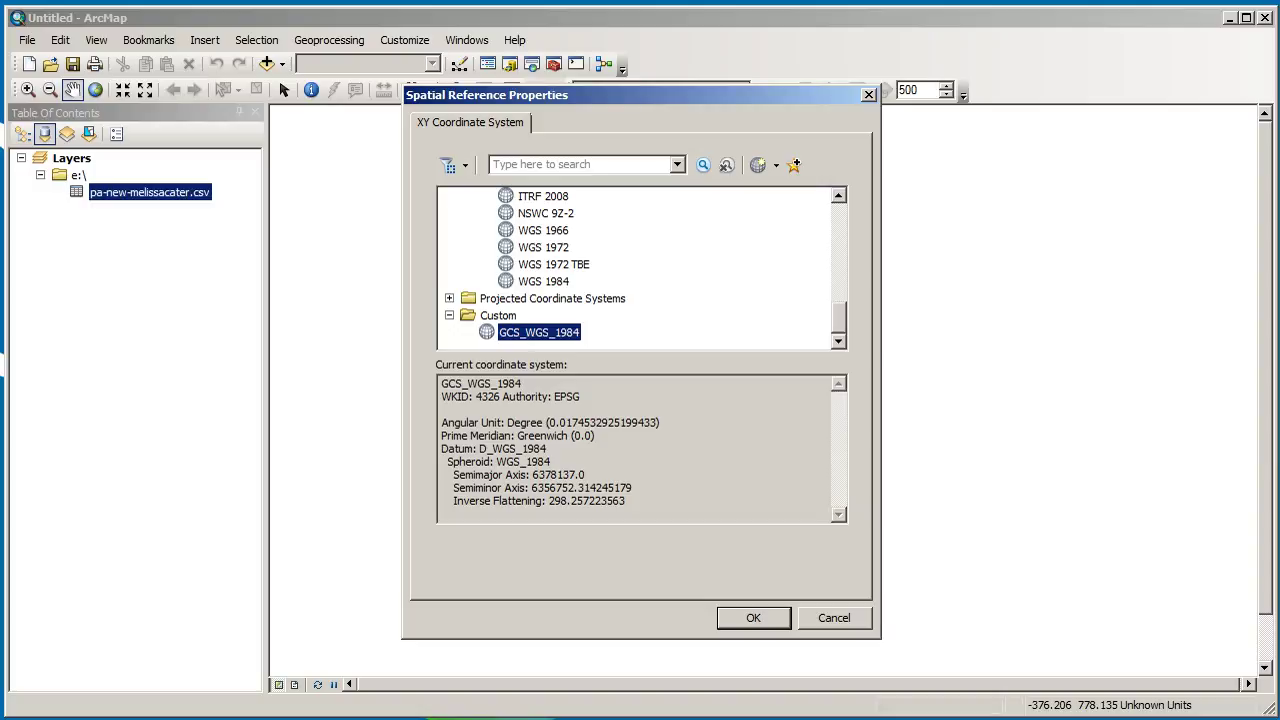
key("Return")
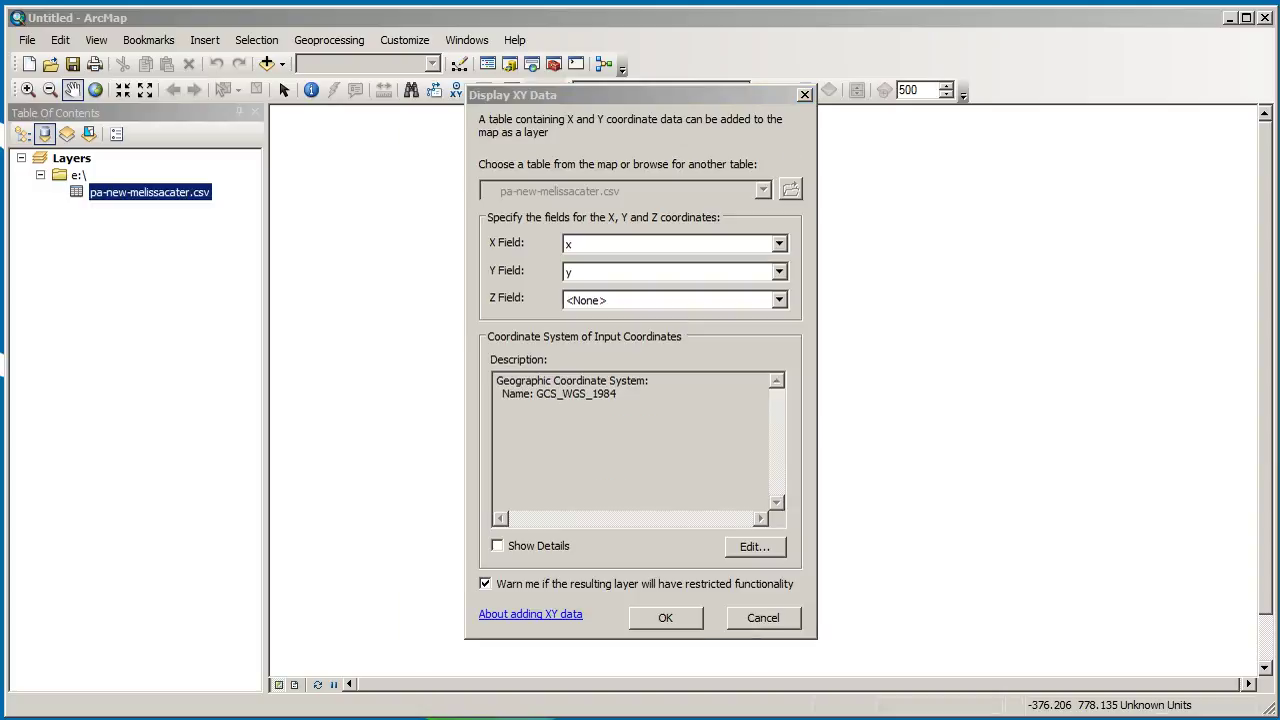
Create the XY event layer despite its restricted functionality and label its features
key("Return")
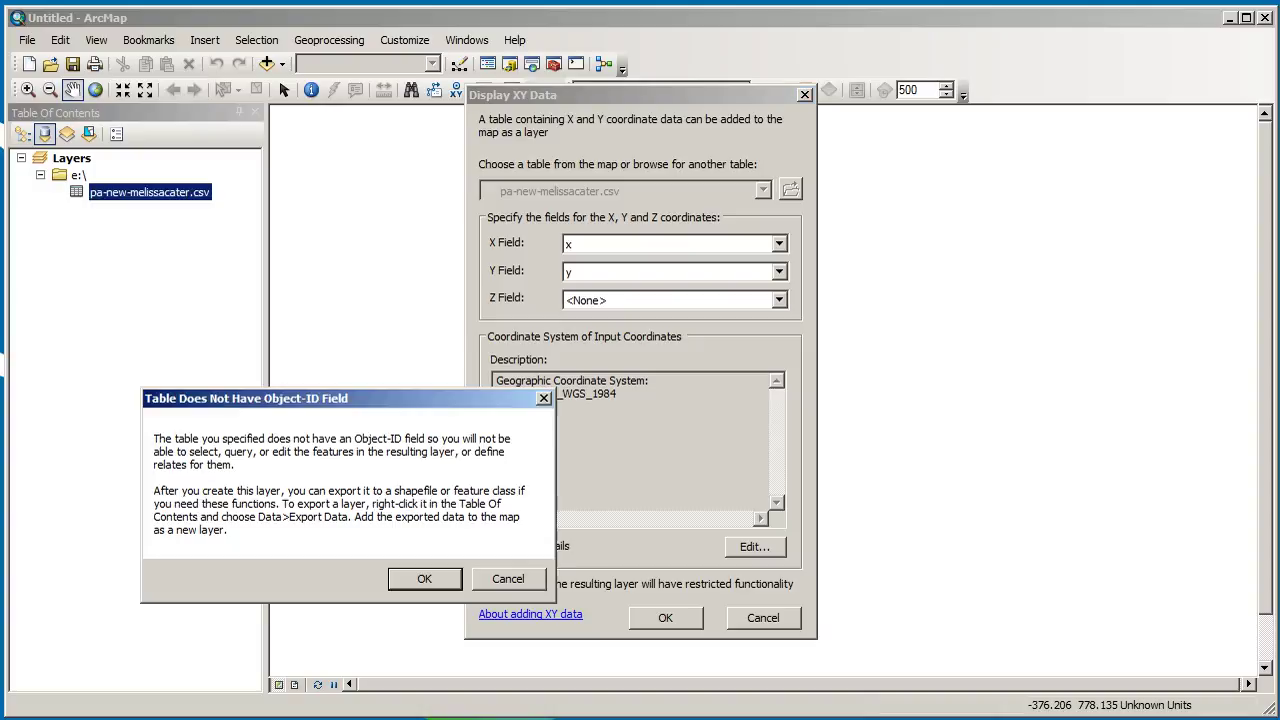
key("Return")
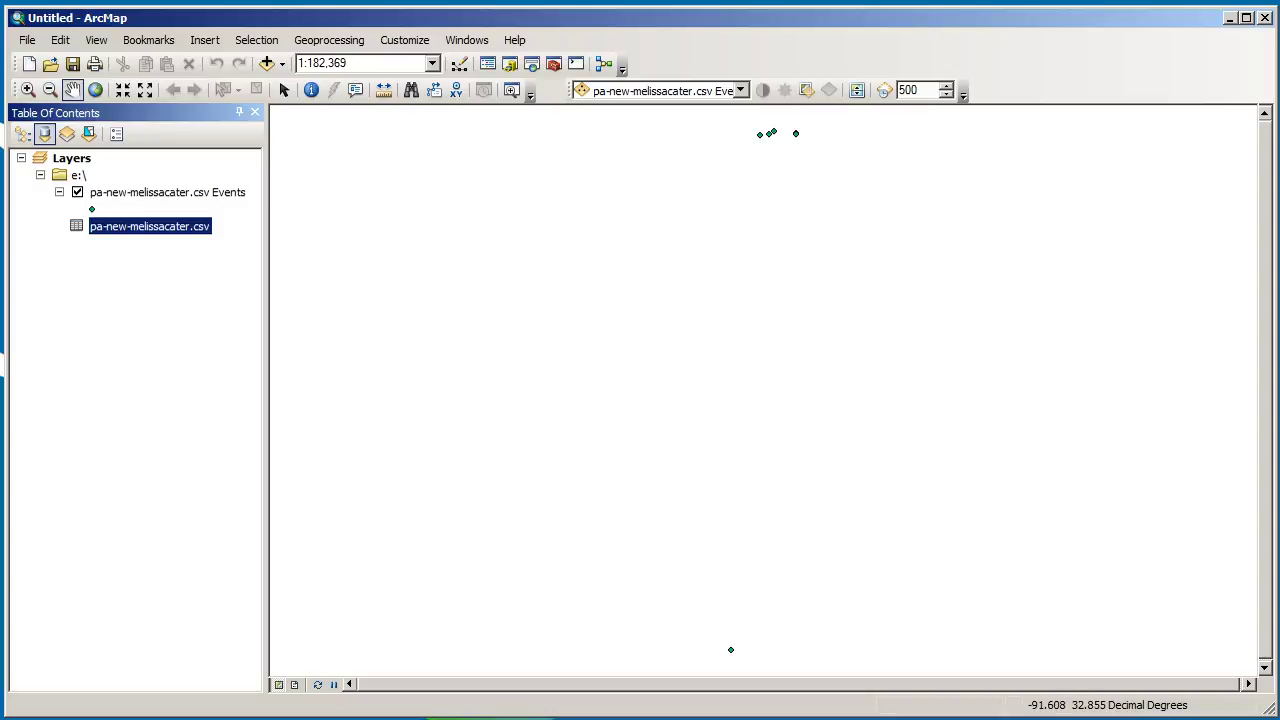
right_click(185, 192)
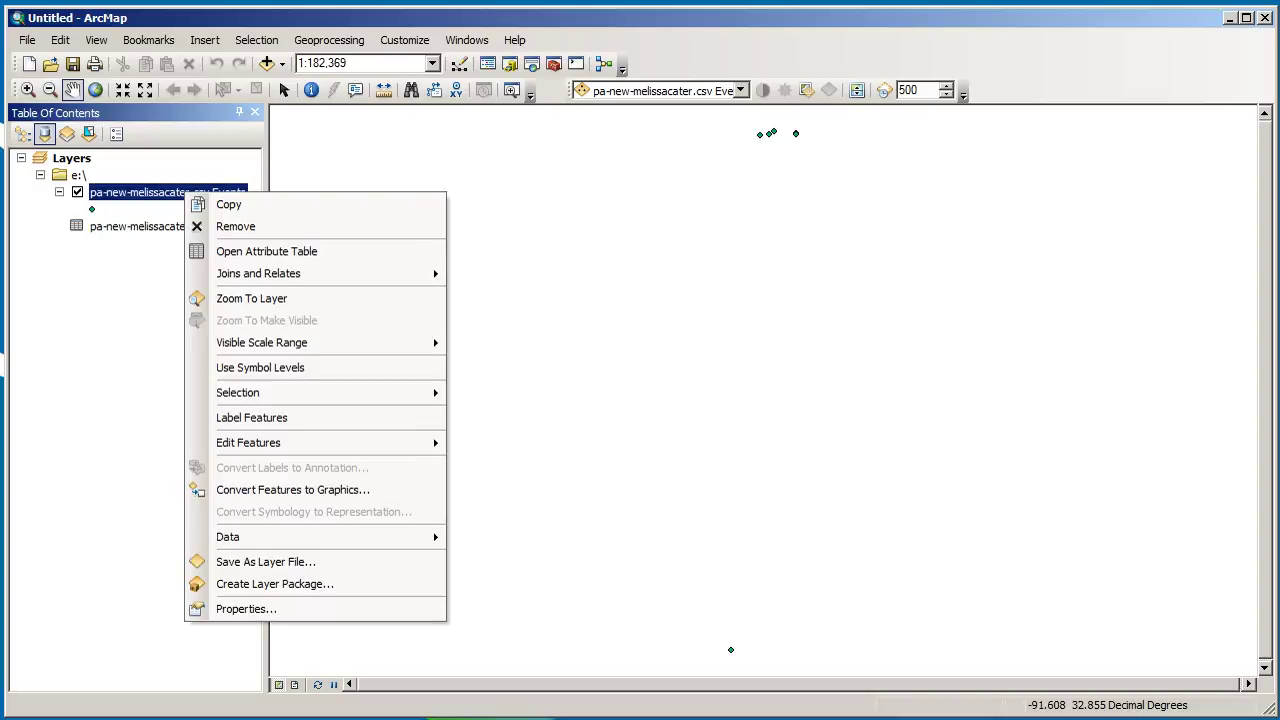
left_click(251, 417)
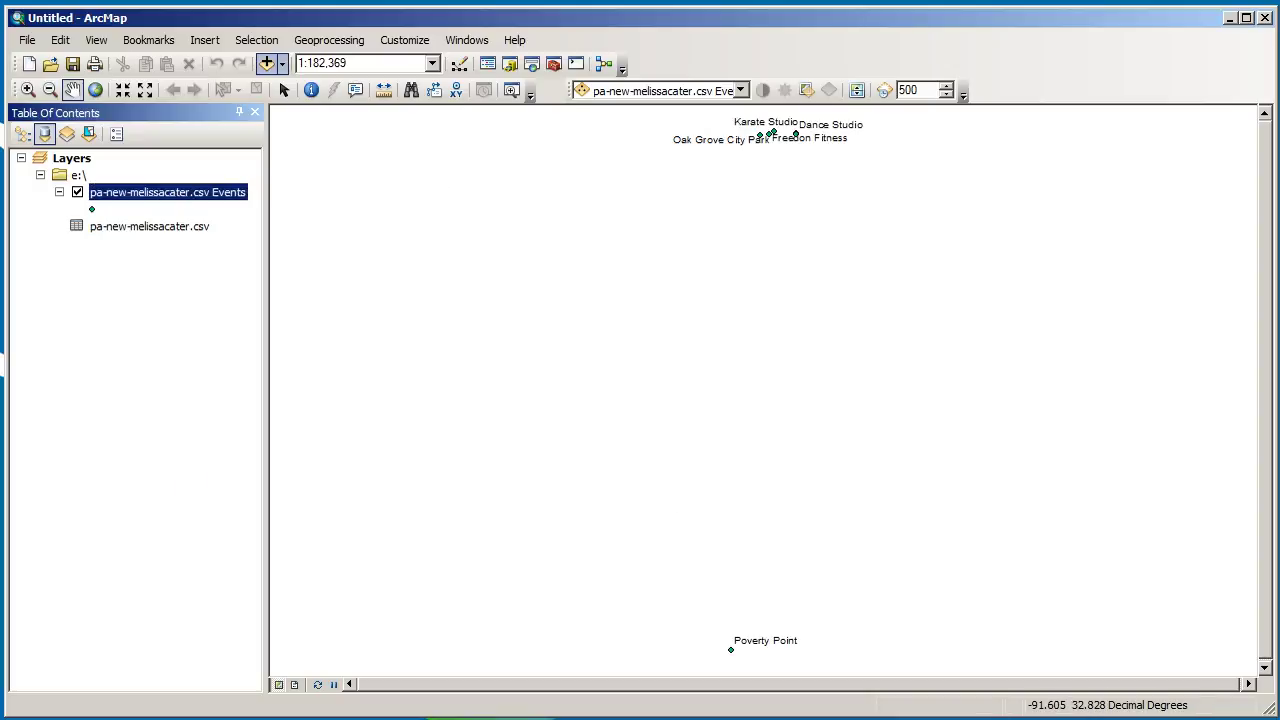
Add the Topographic basemap beneath the business points
left_click(281, 63)
left_click(335, 108)
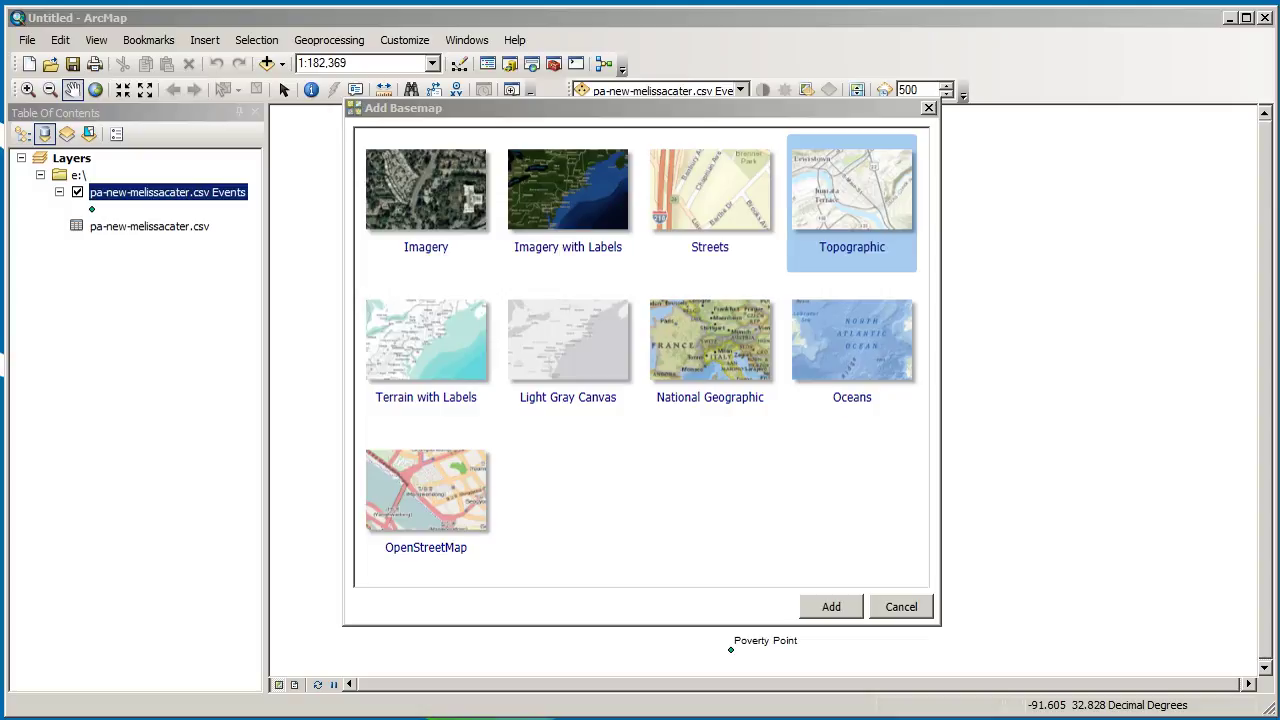
left_click(830, 606)
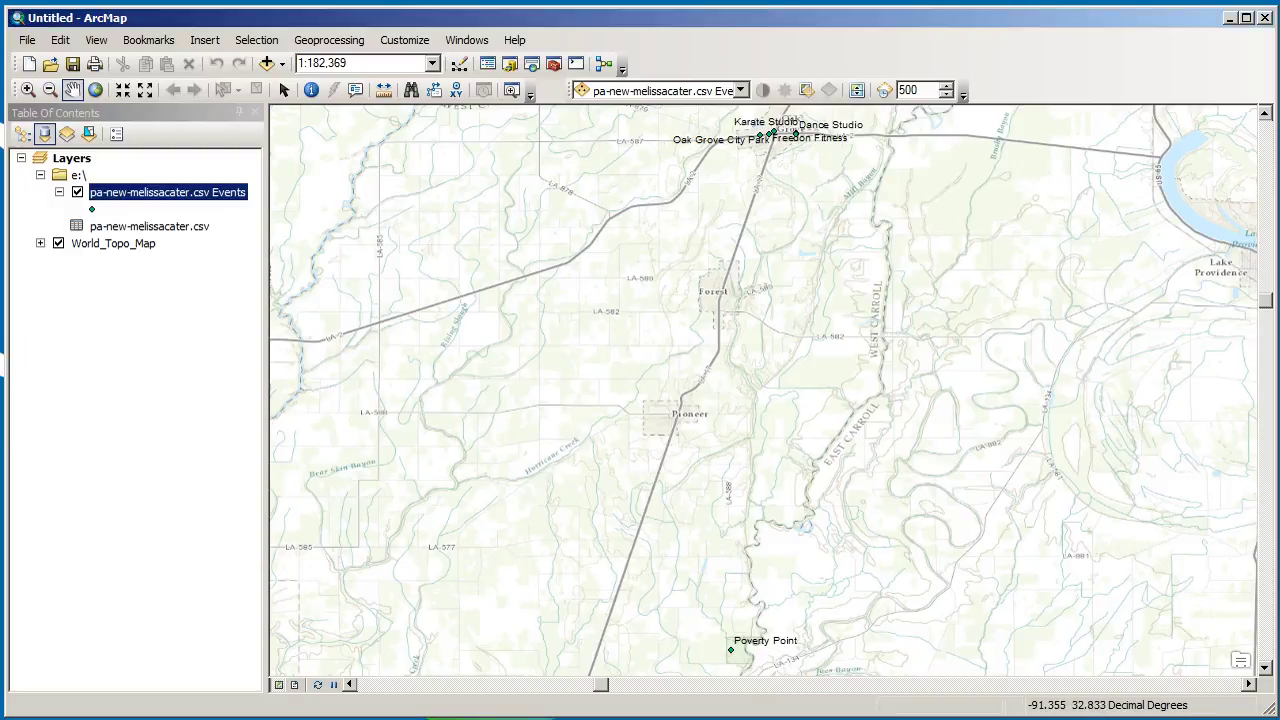
Symbolize the events layer by unique values of the Business field, including all of its values
left_click_drag(857, 198, 713, 108)
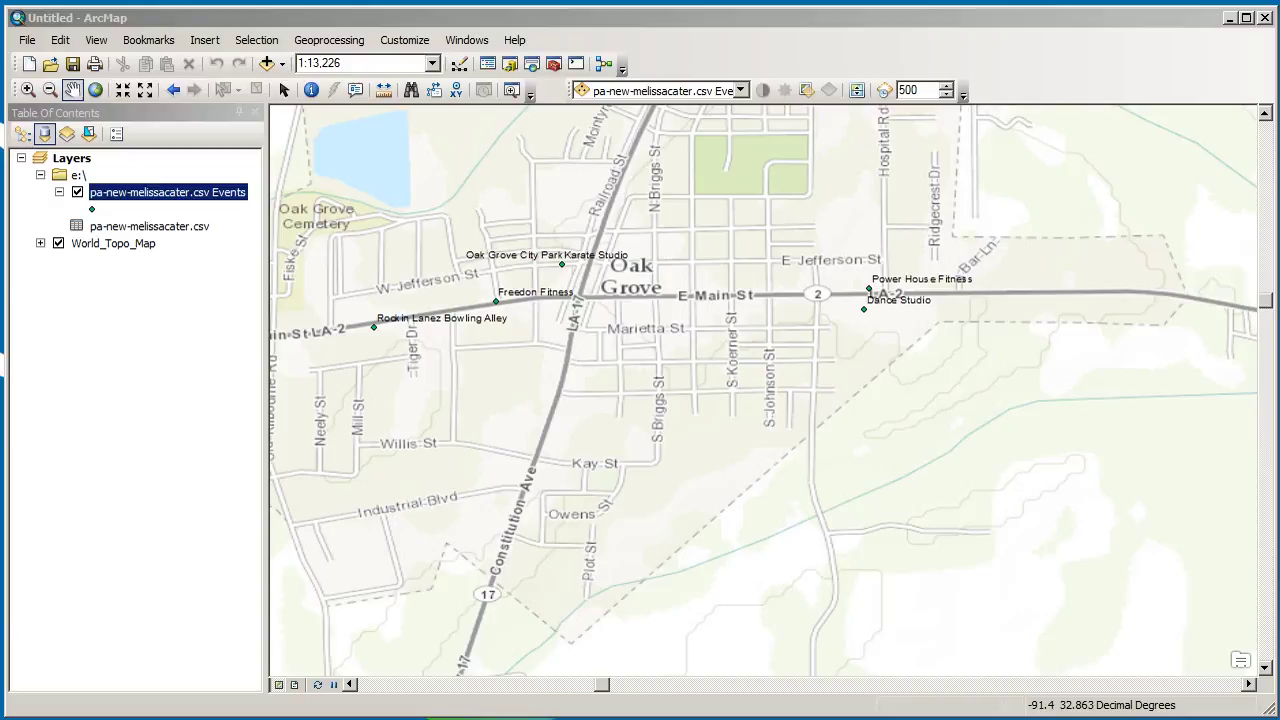
right_click(193, 191)
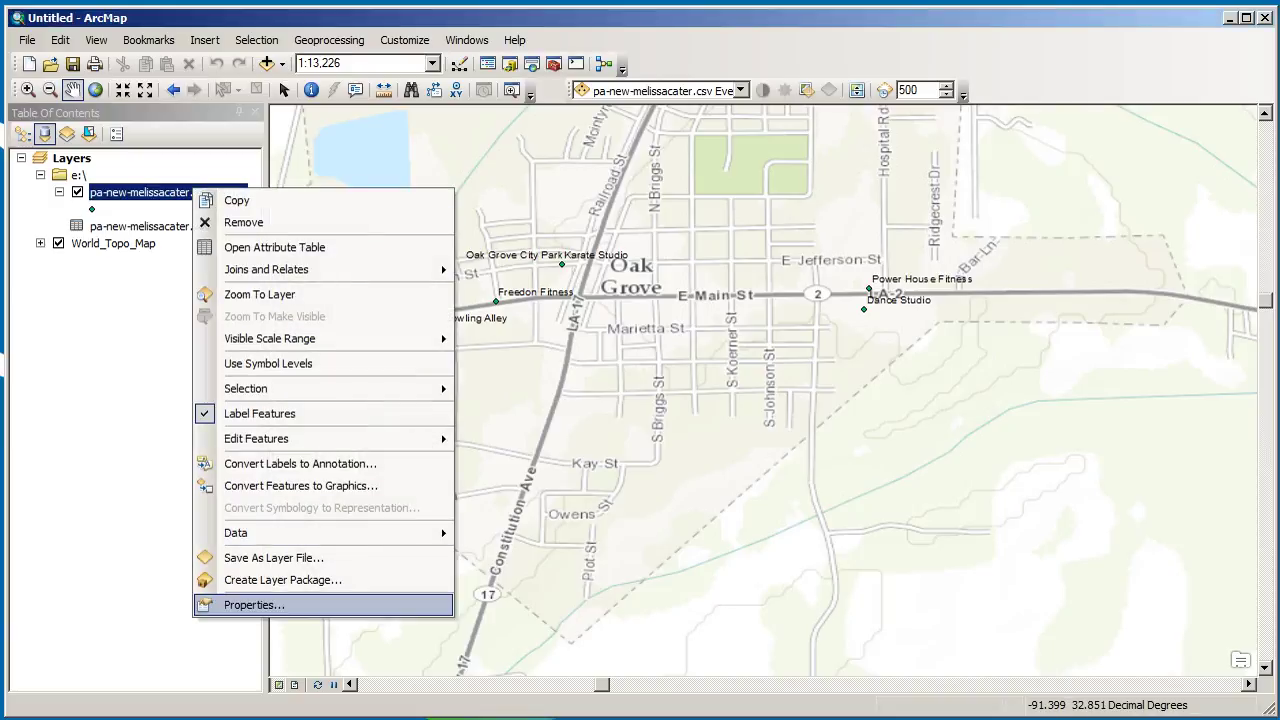
mouse_move(320, 388)
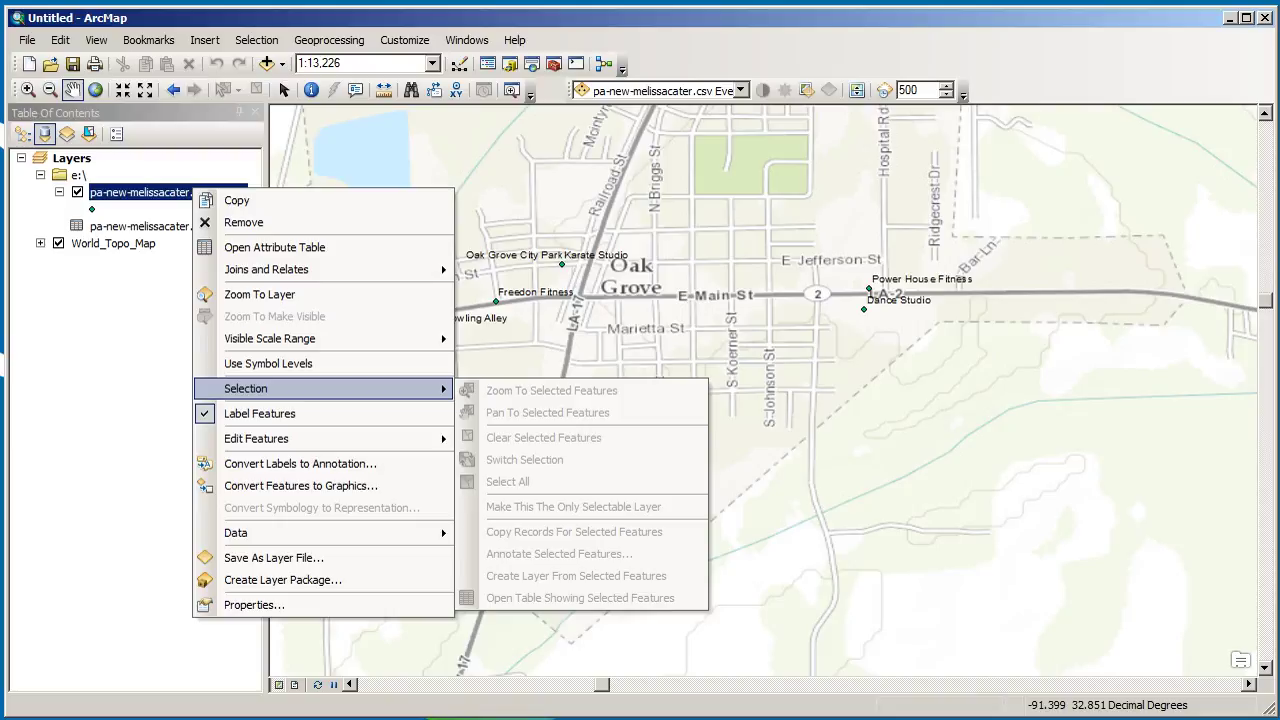
left_click(254, 604)
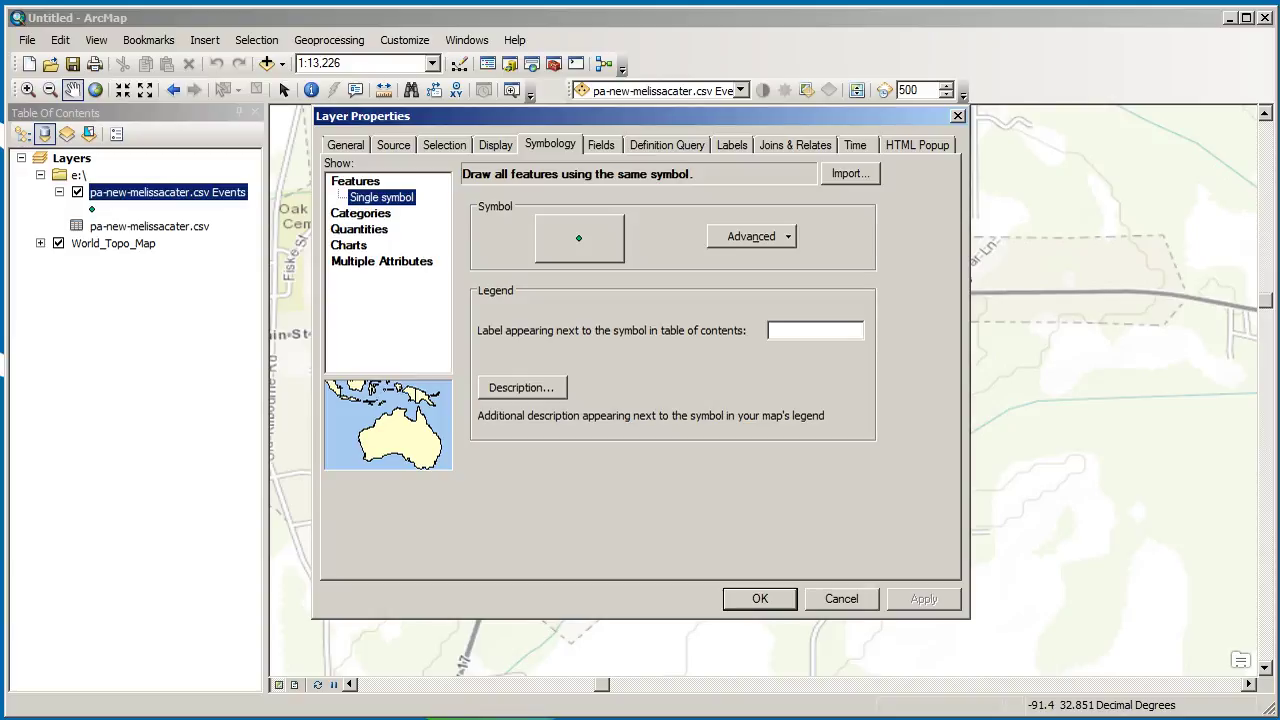
left_click(360, 213)
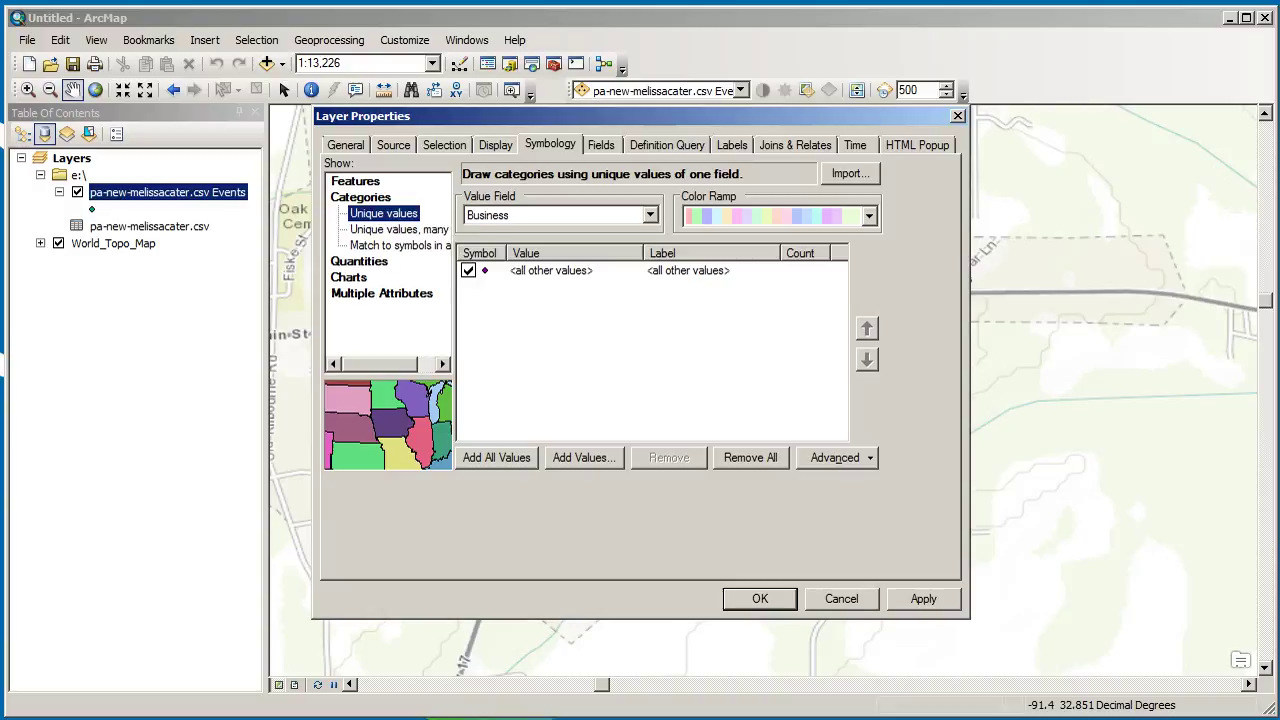
left_click(496, 457)
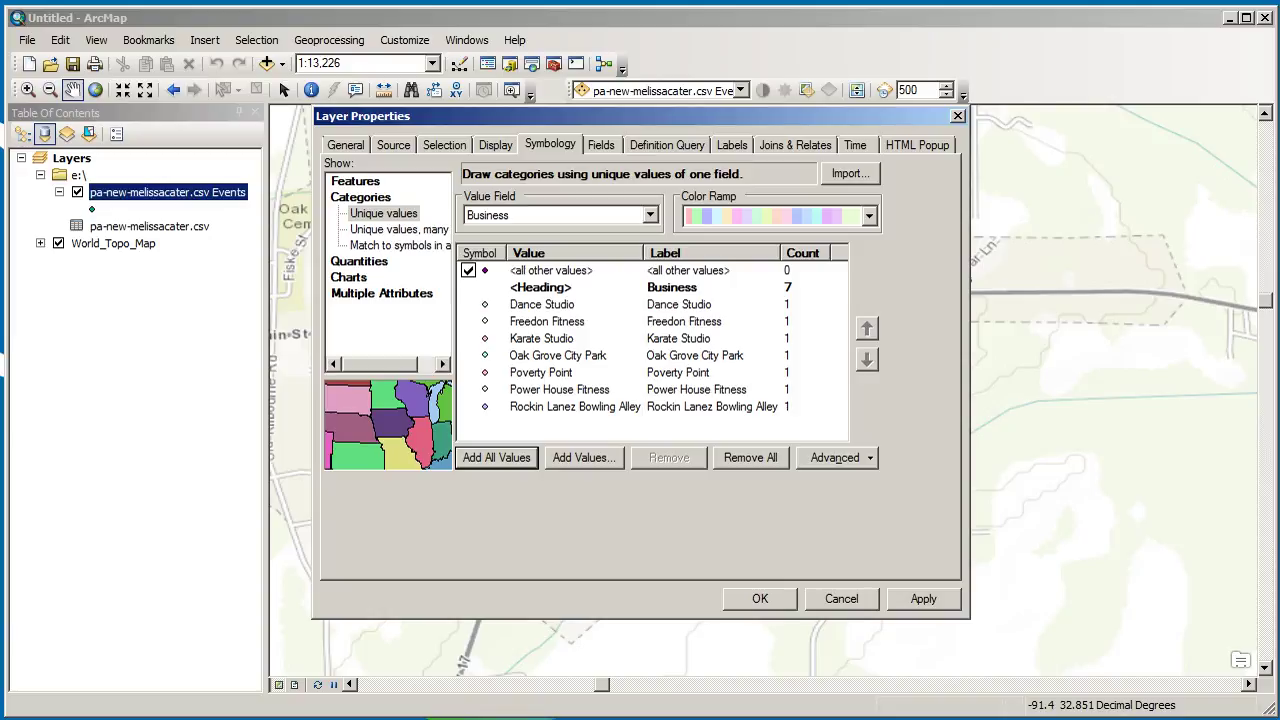
Set the size of all the layer's symbols to 9 and apply the new symbology to the map
right_click(480, 252)
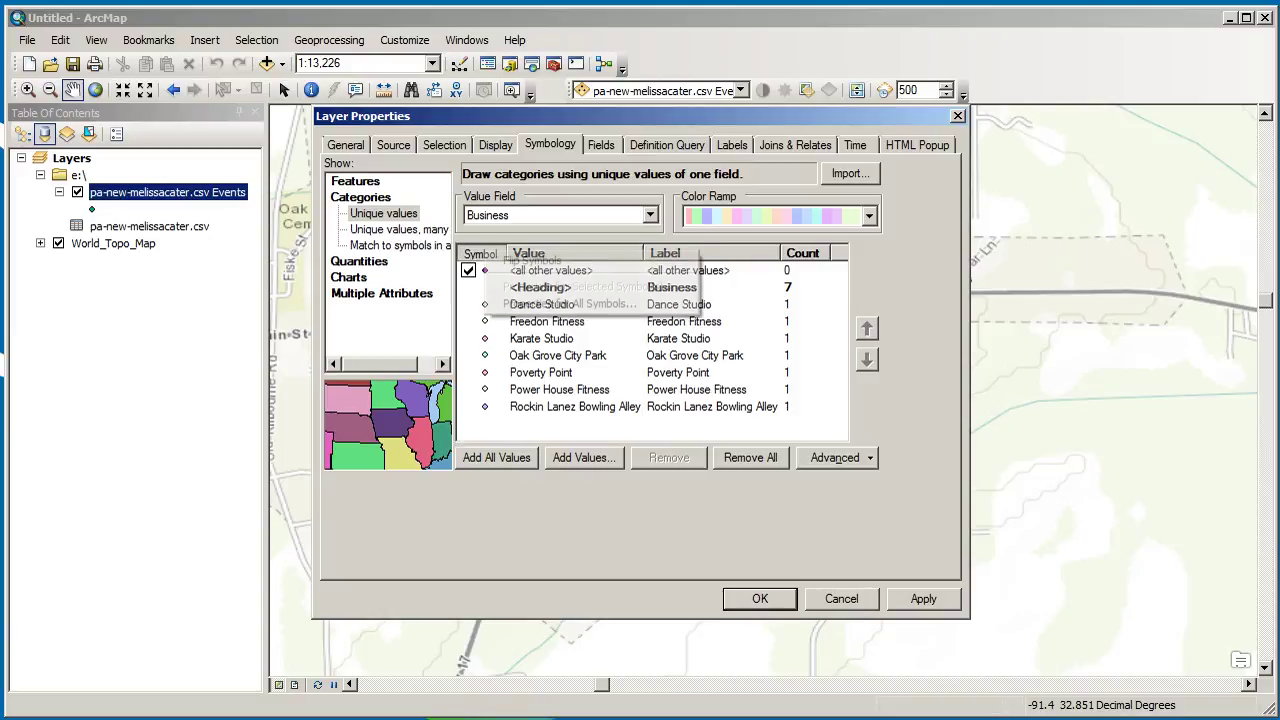
left_click(590, 303)
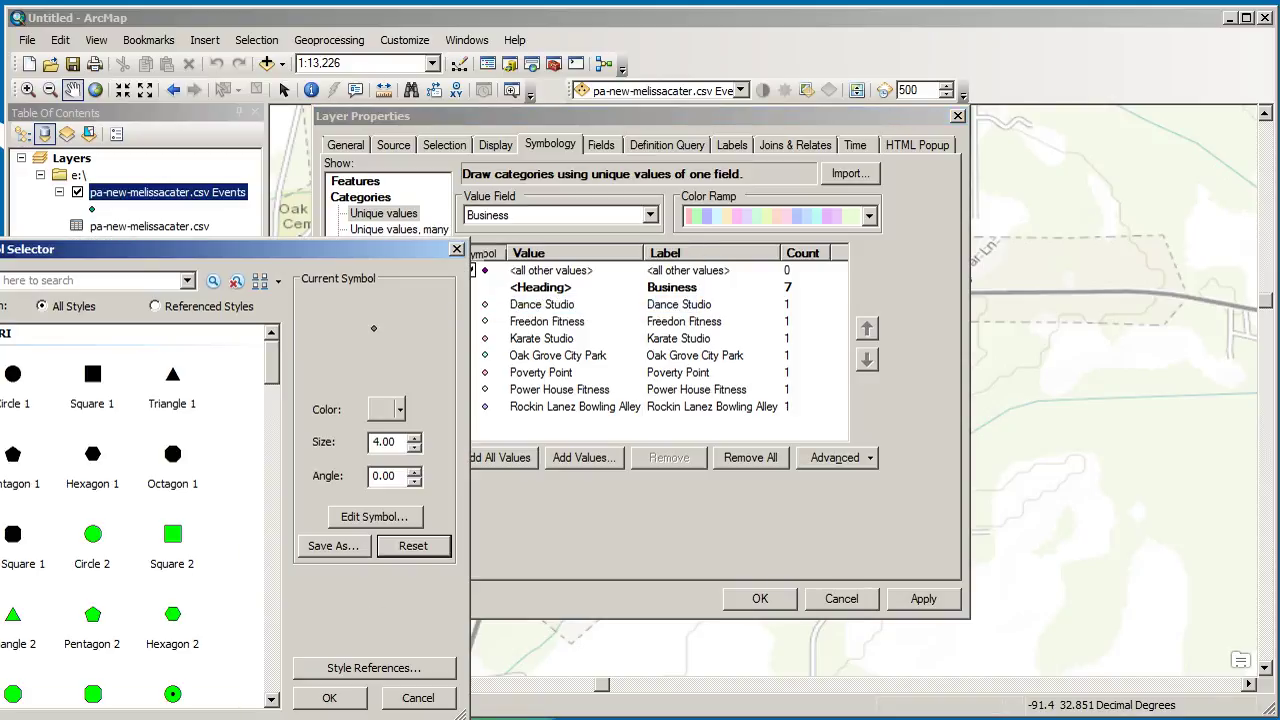
left_click(414, 437)
left_click(414, 437)
left_click(414, 437)
left_click(414, 437)
left_click(414, 437)
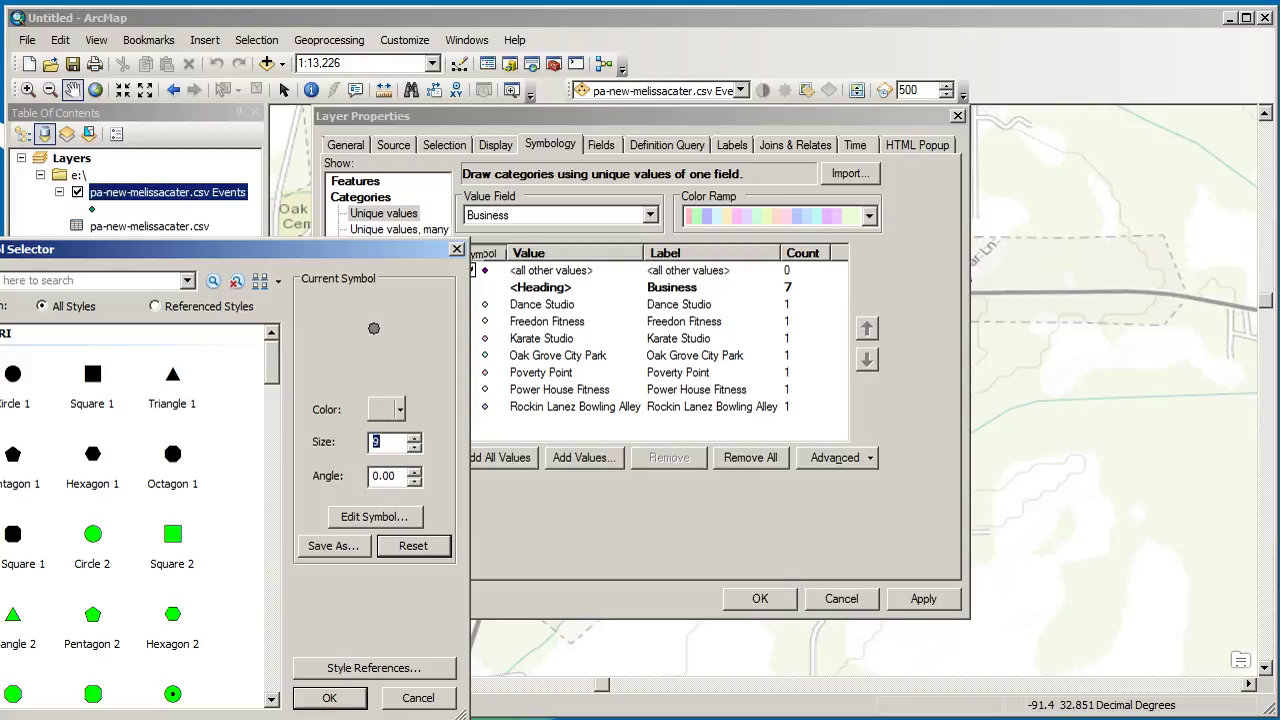
key("Return")
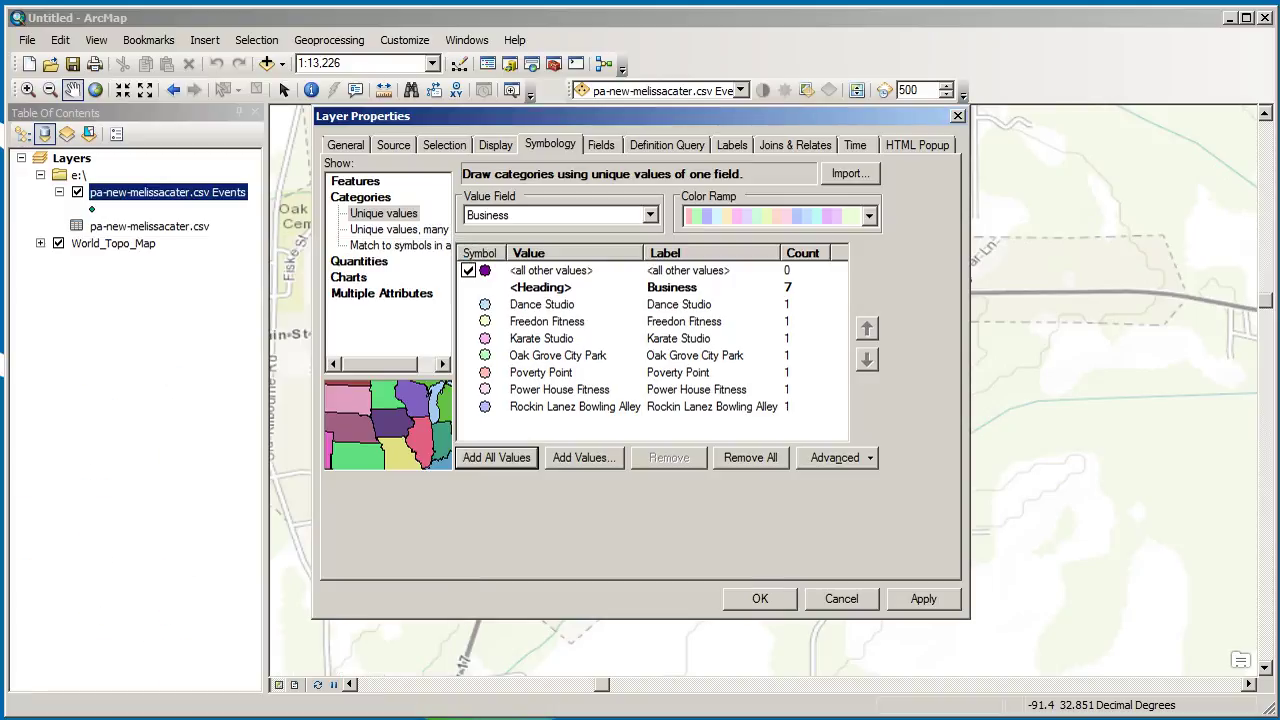
key("Return")
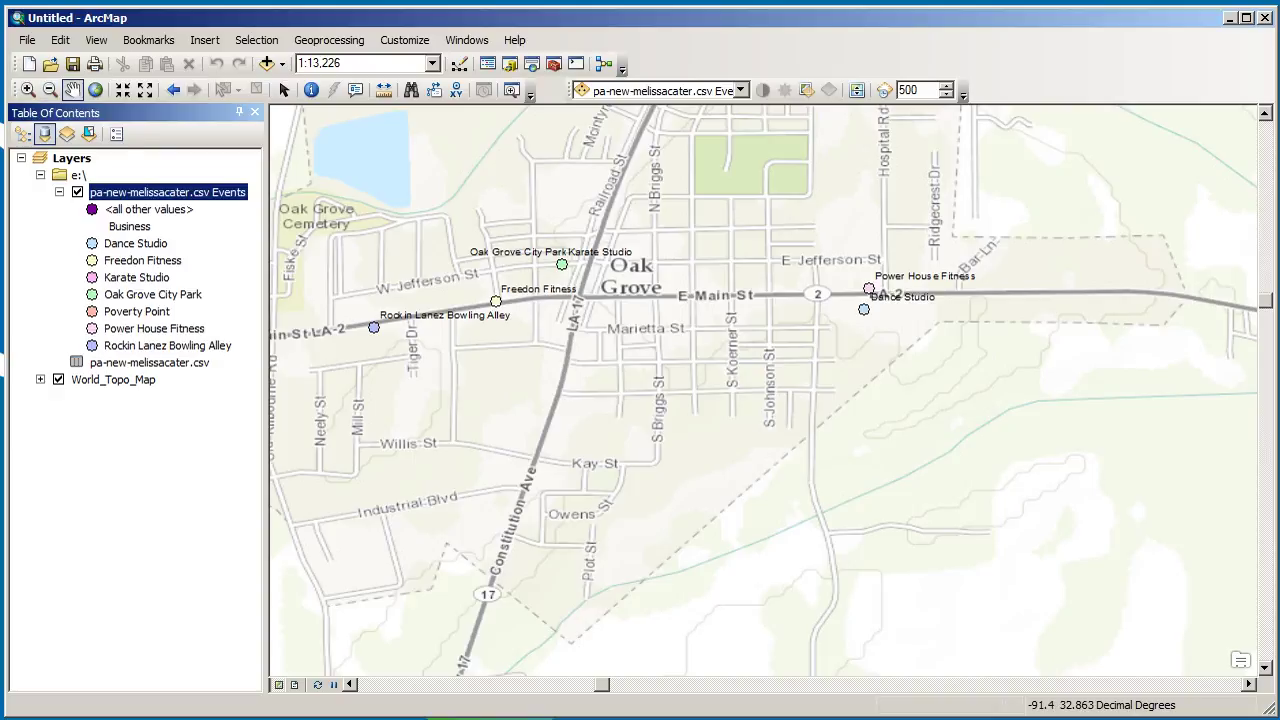
Identify the features at the Oak Grove City Park point on the map and examine their attributes
left_click(311, 89)
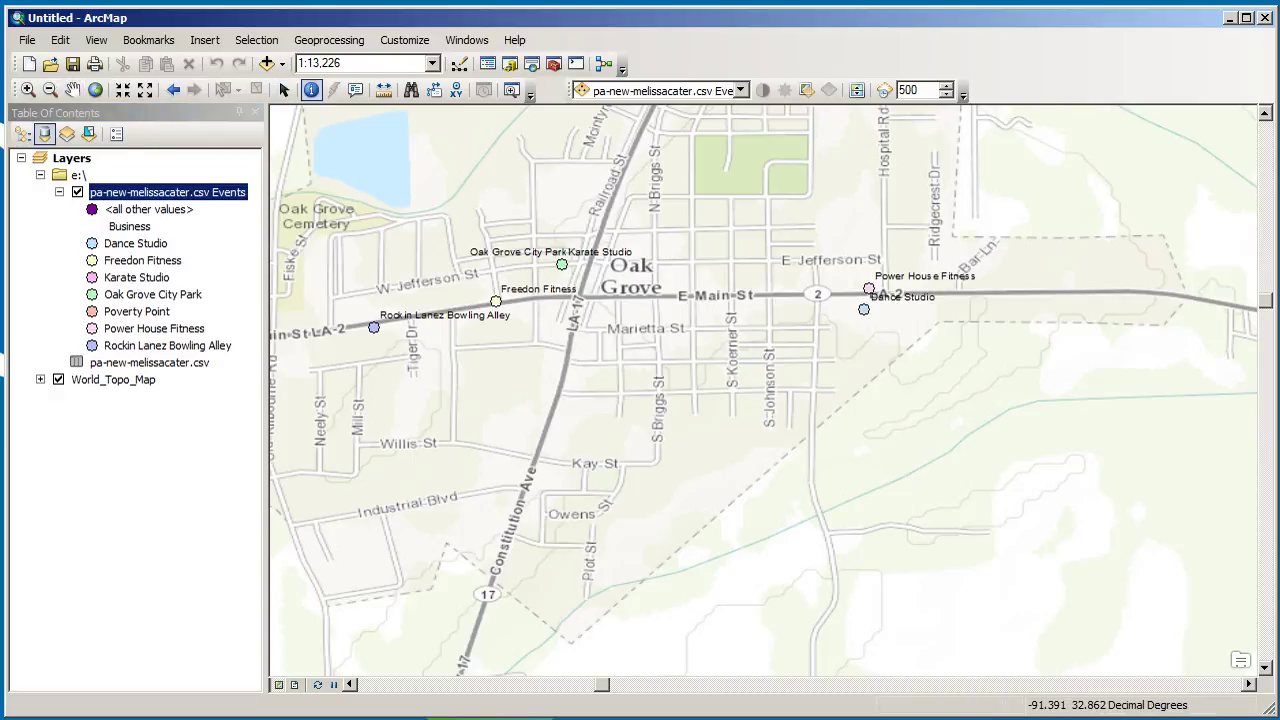
left_click(561, 264)
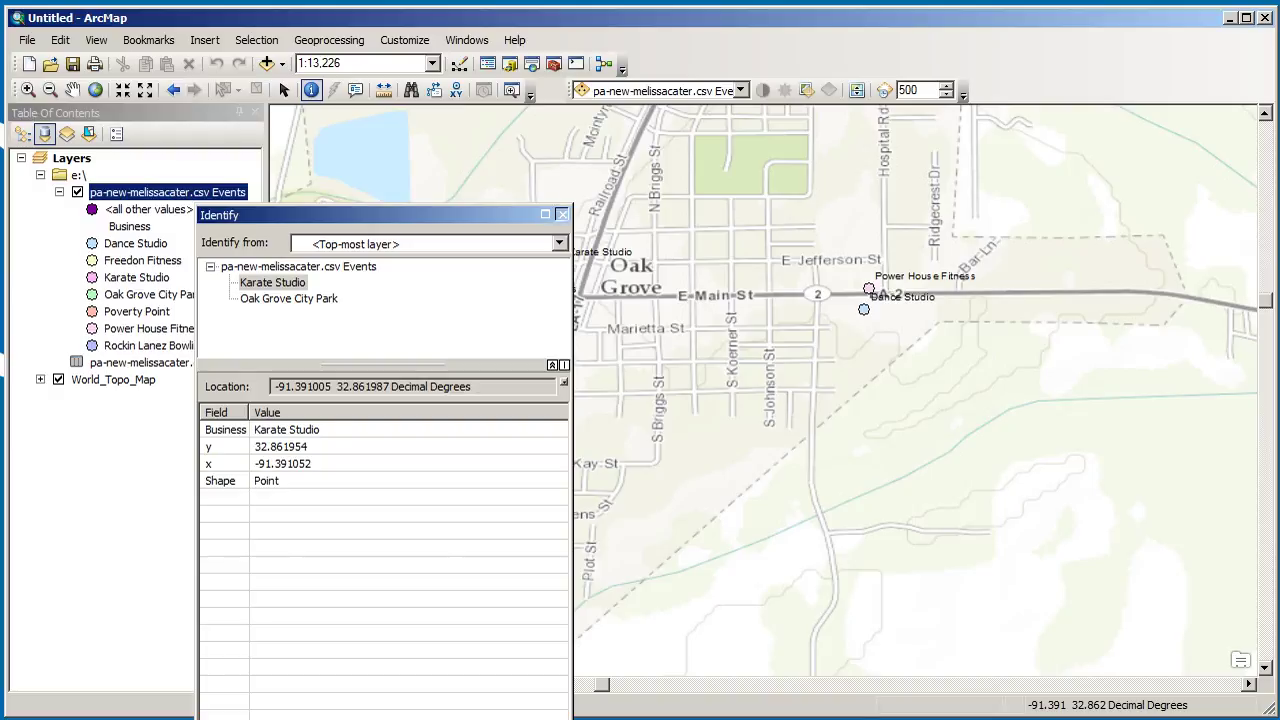
left_click(561, 214)
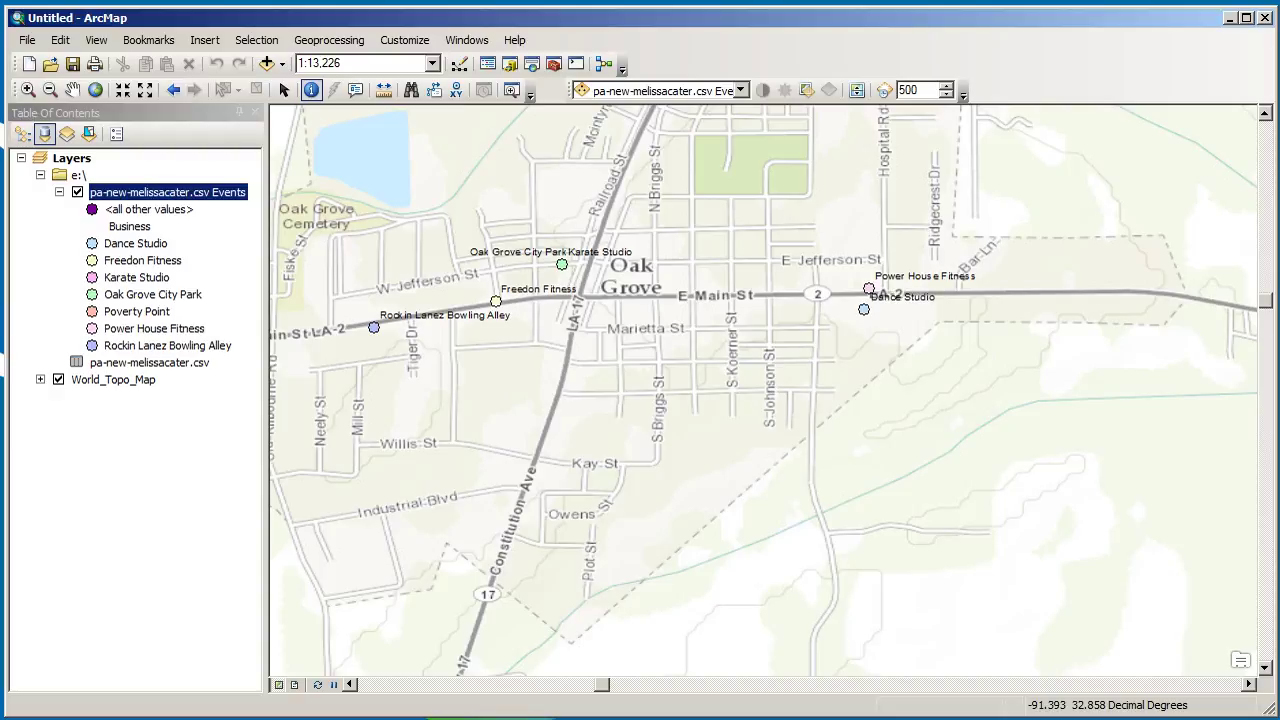
Start exporting the business events layer's data to a shapefile or geodatabase feature class
right_click(213, 194)
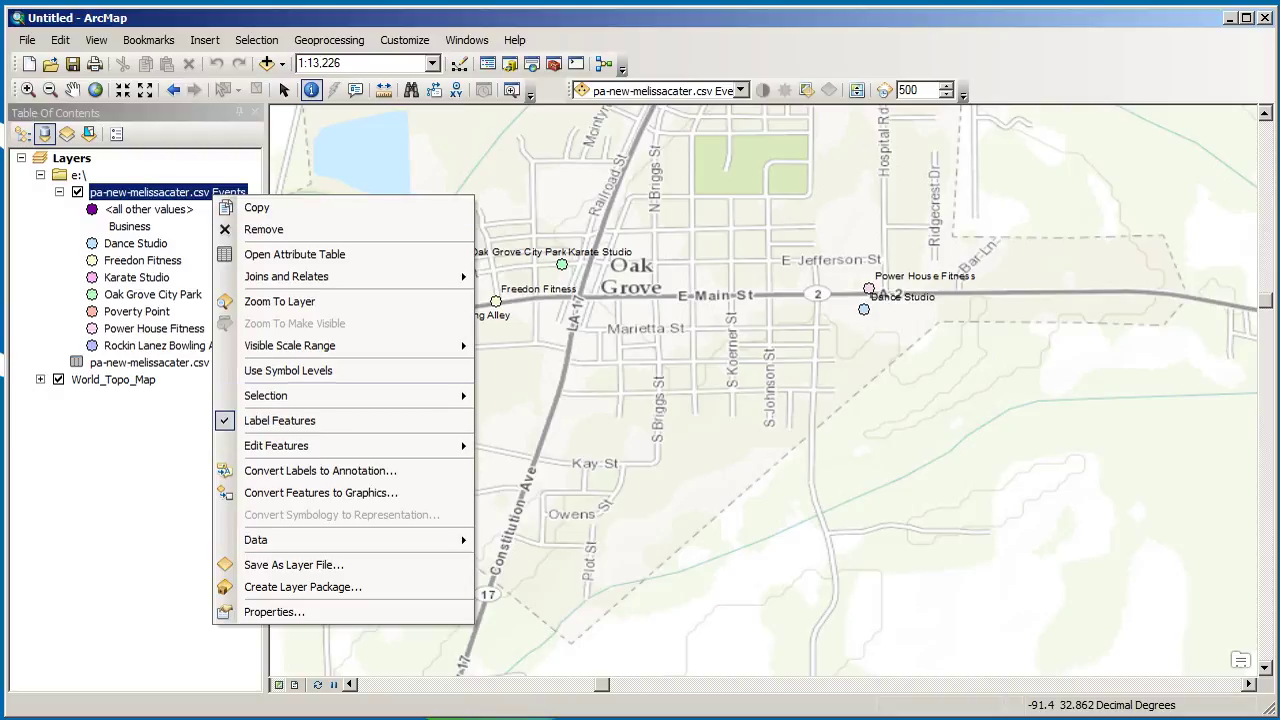
mouse_move(300, 540)
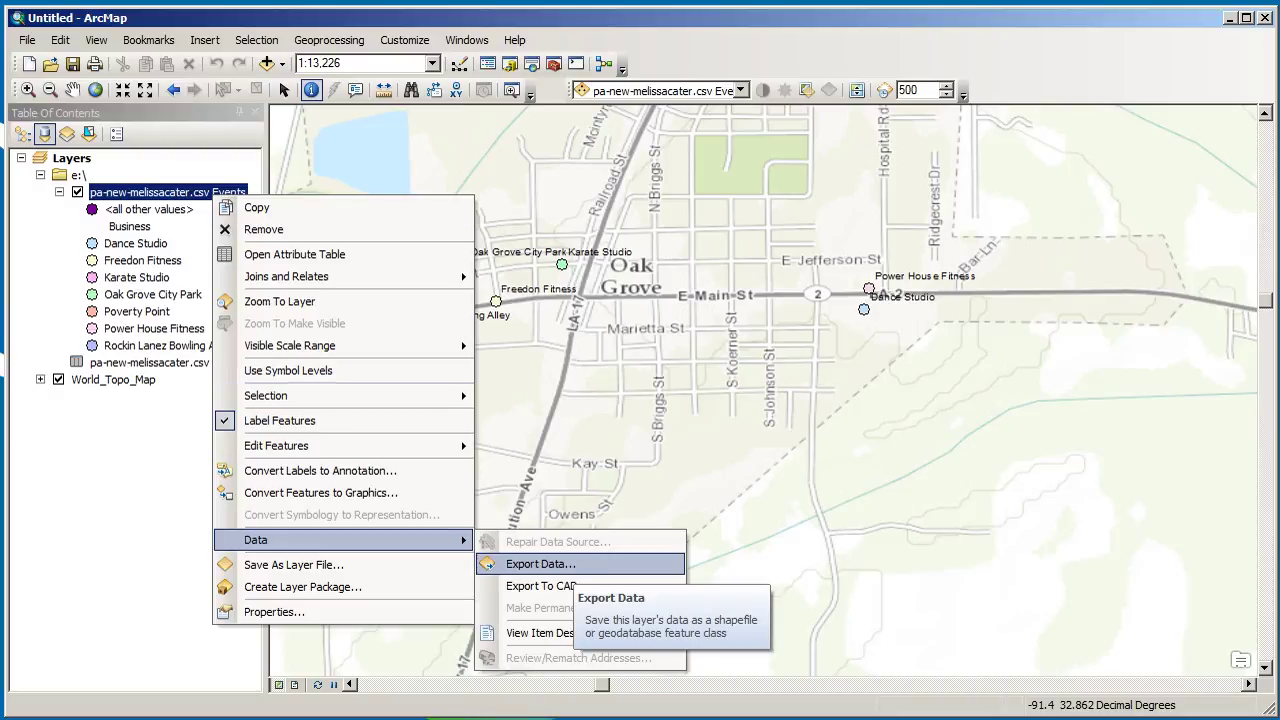
left_click(540, 564)
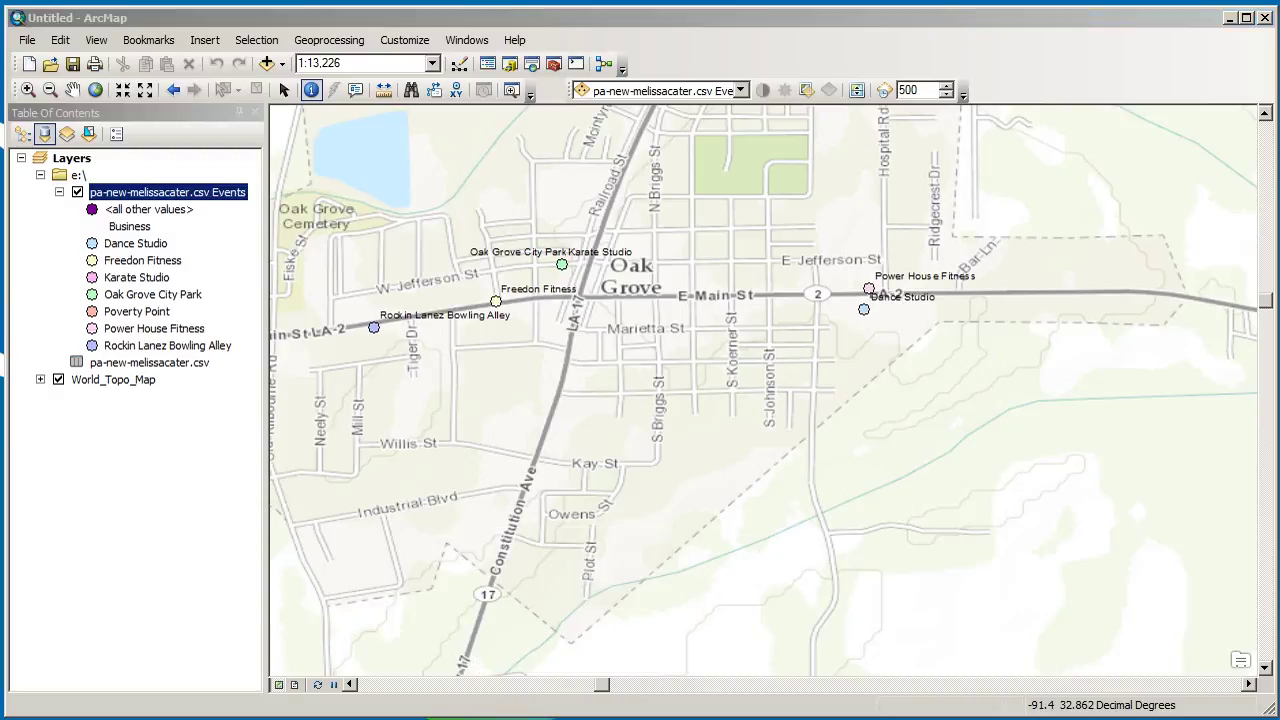